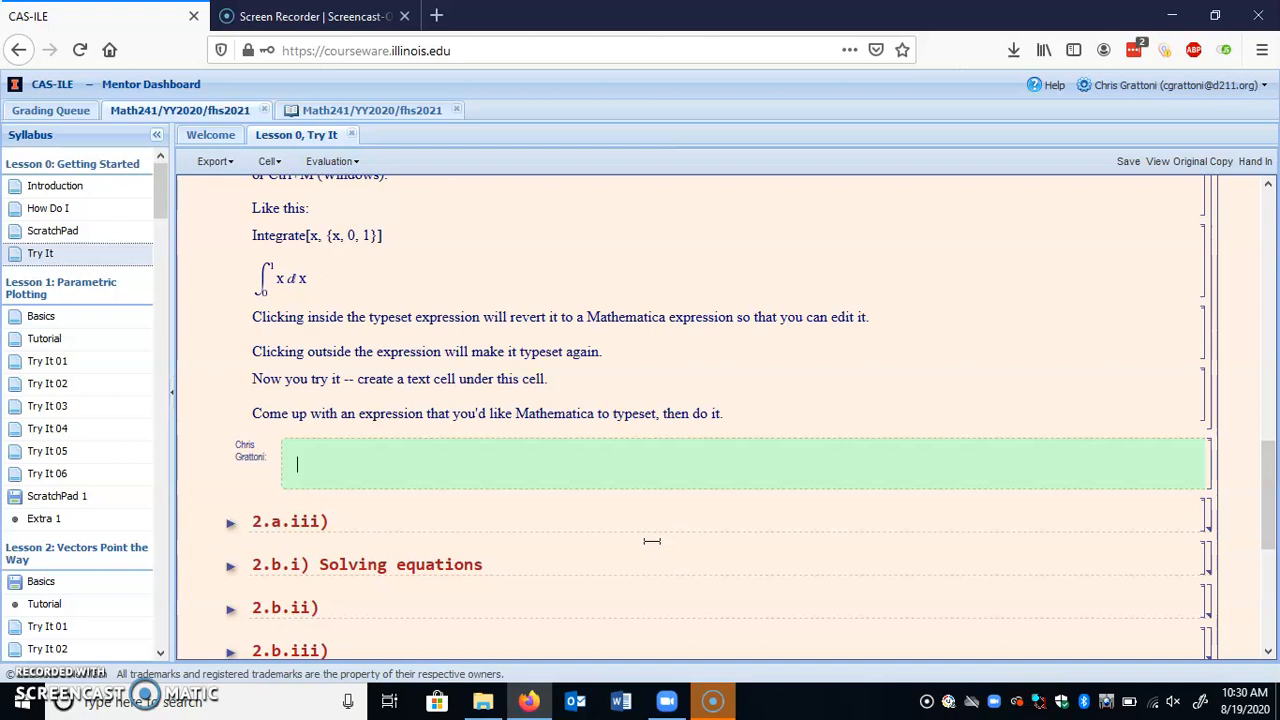
Step: Write "I am going to write my favorite function," in the empty text cell below the typesetting exercise
click(514, 472)
right_click(478, 466)
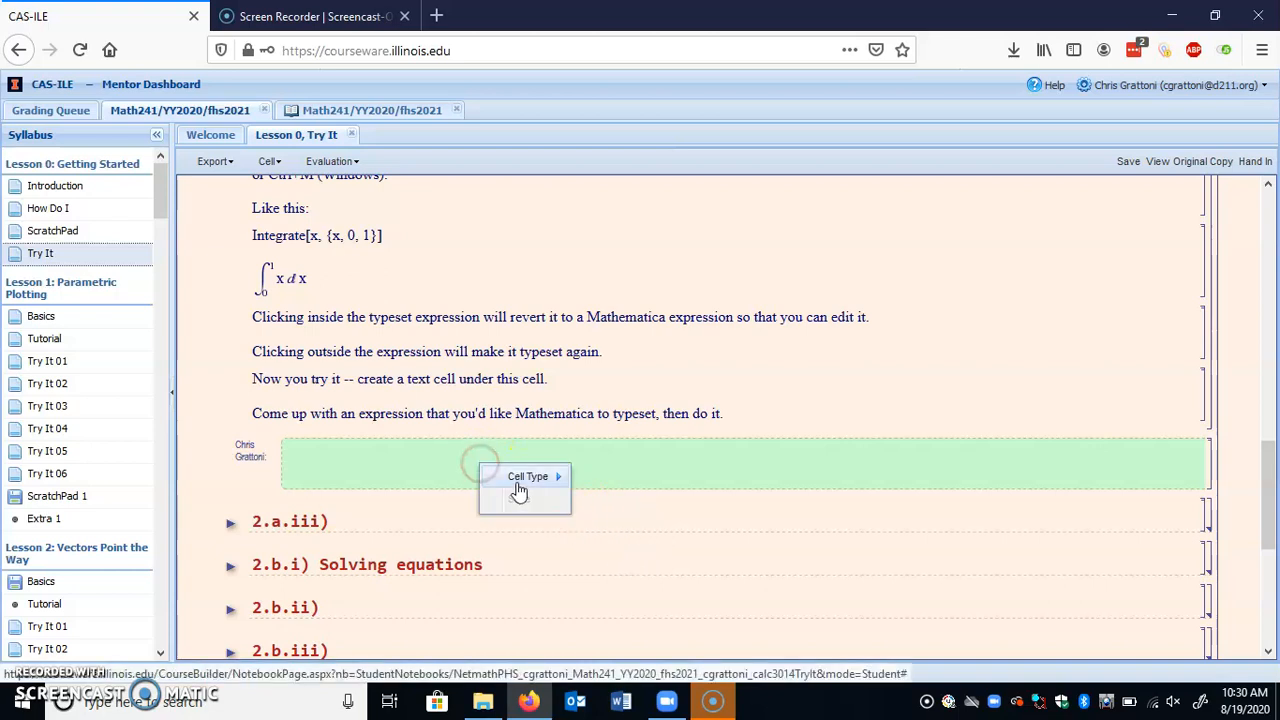
mouse_move(530, 477)
click(394, 471)
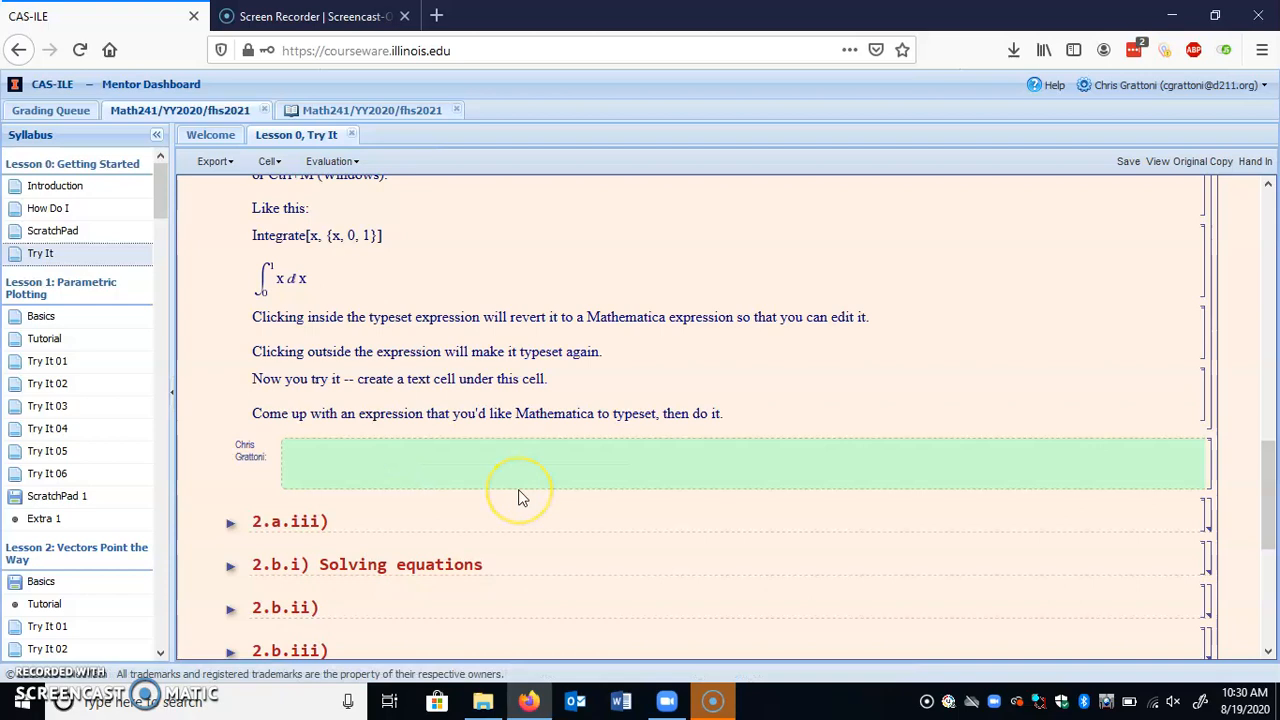
text(I am going to write my favorite function)
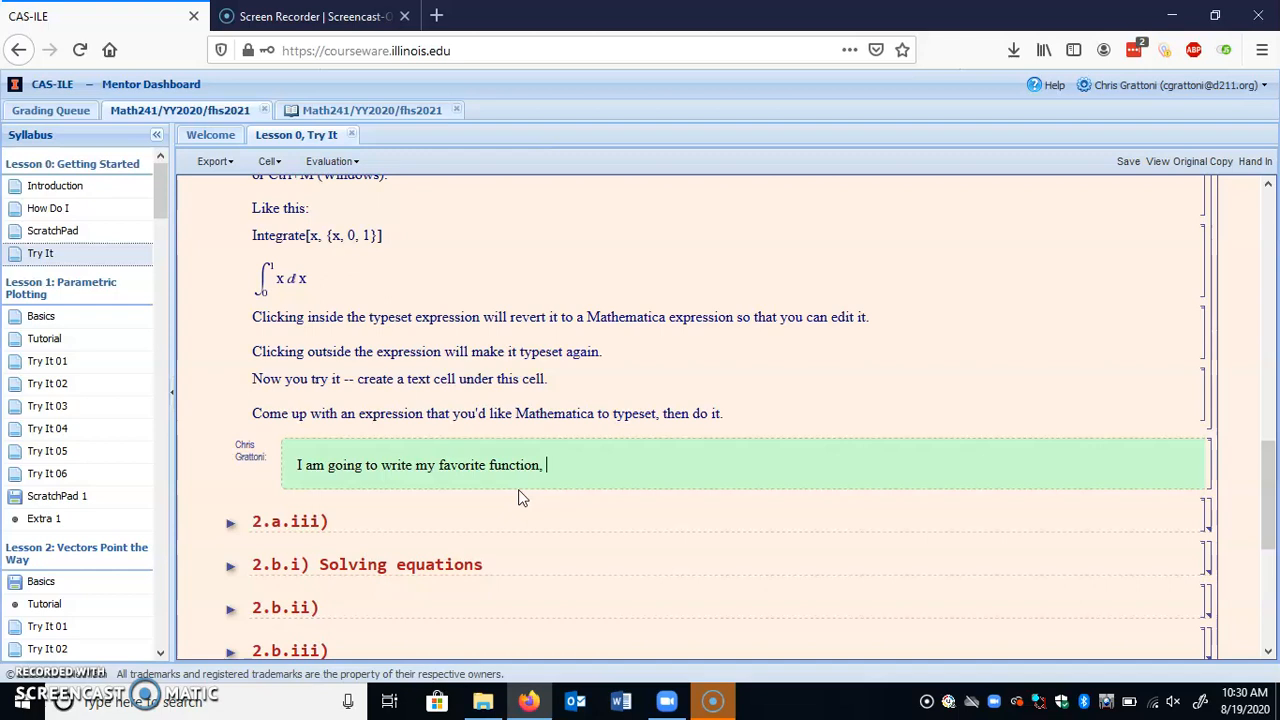
text(,)
Step: Insert the typeset math expression f[x] = x^2 at the end of the favorite-function sentence
key(ctrl+m)
text(f[x] = x^2)
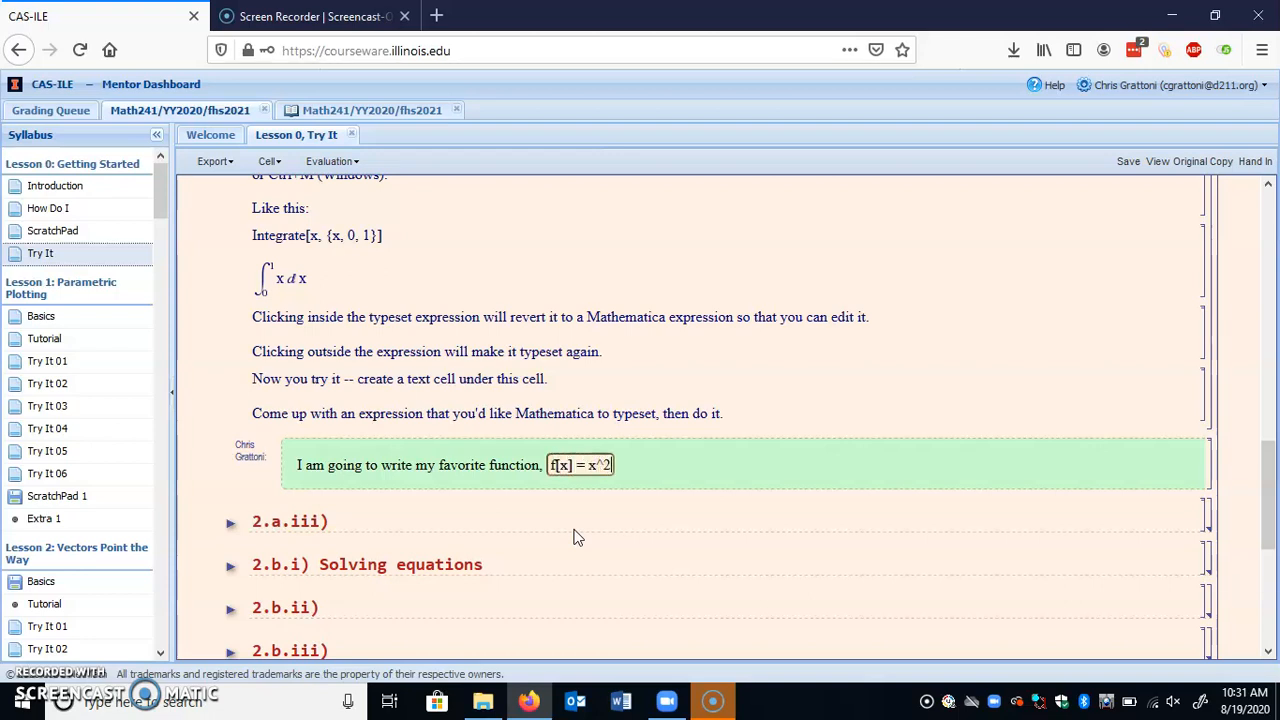
click(651, 470)
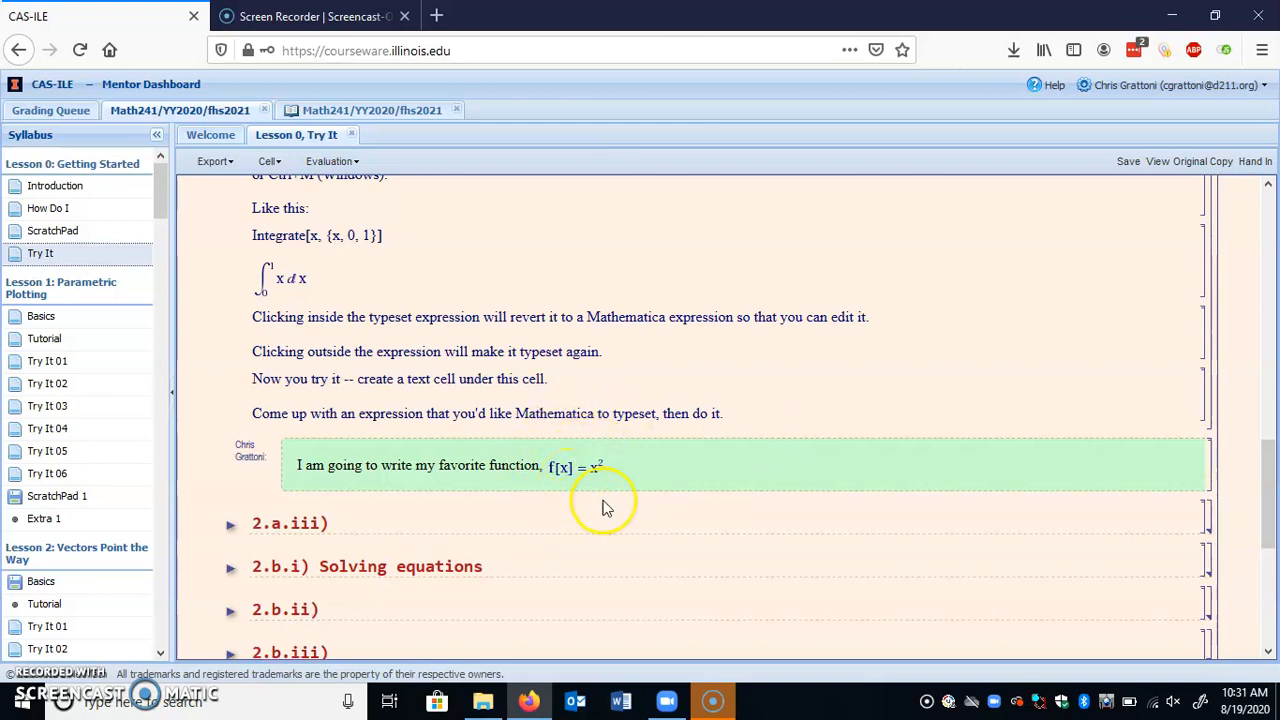
Step: Reopen the f[x] = x^2 expression for editing, typeset it again, and end its sentence with a period
click(613, 467)
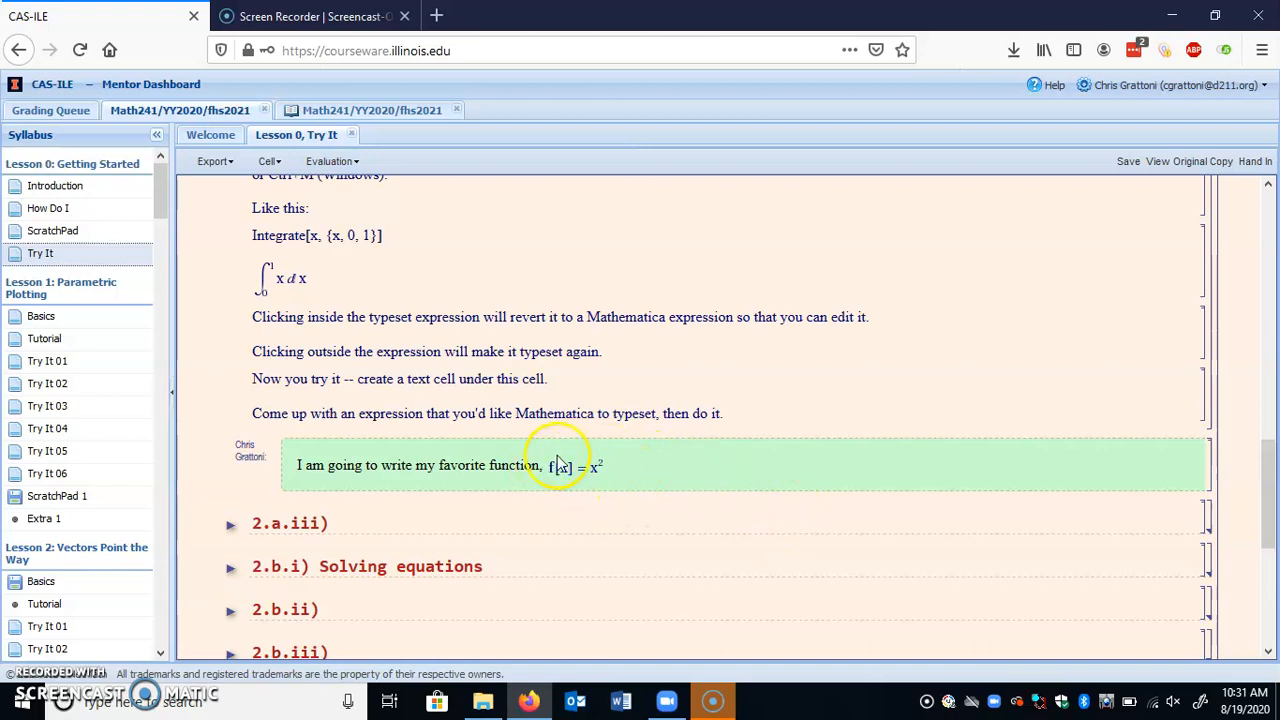
click(565, 467)
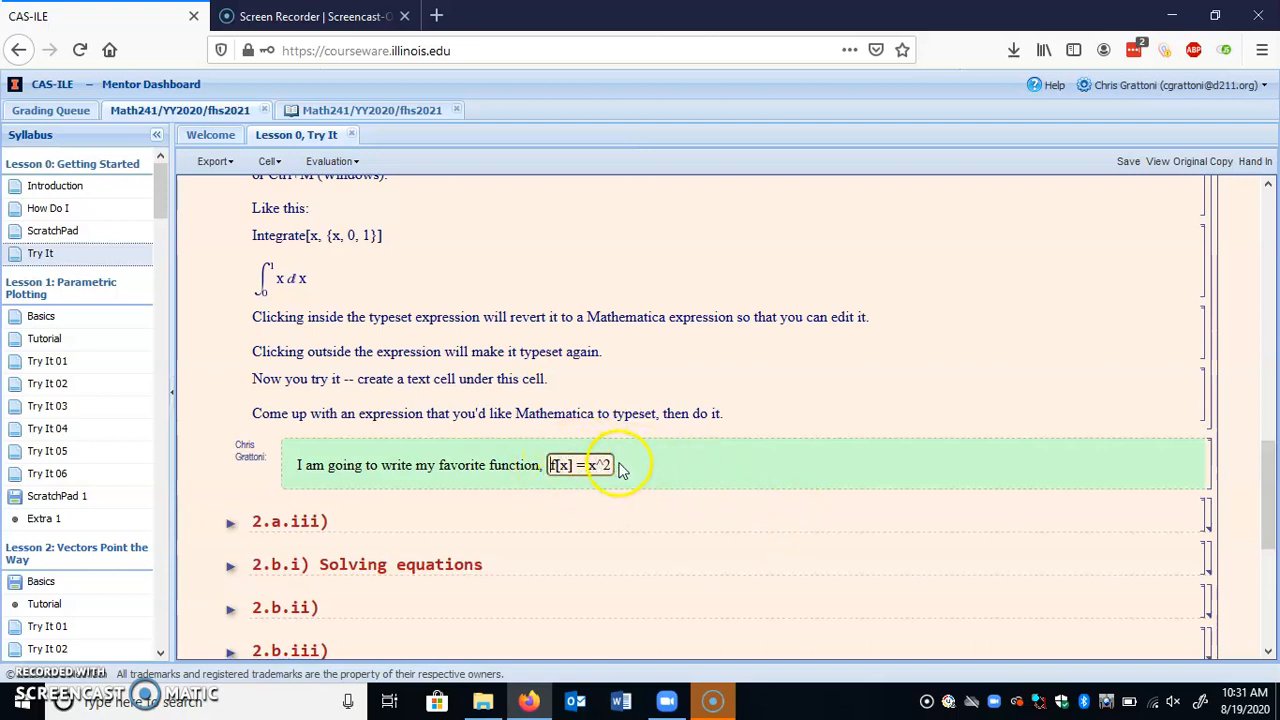
click(642, 465)
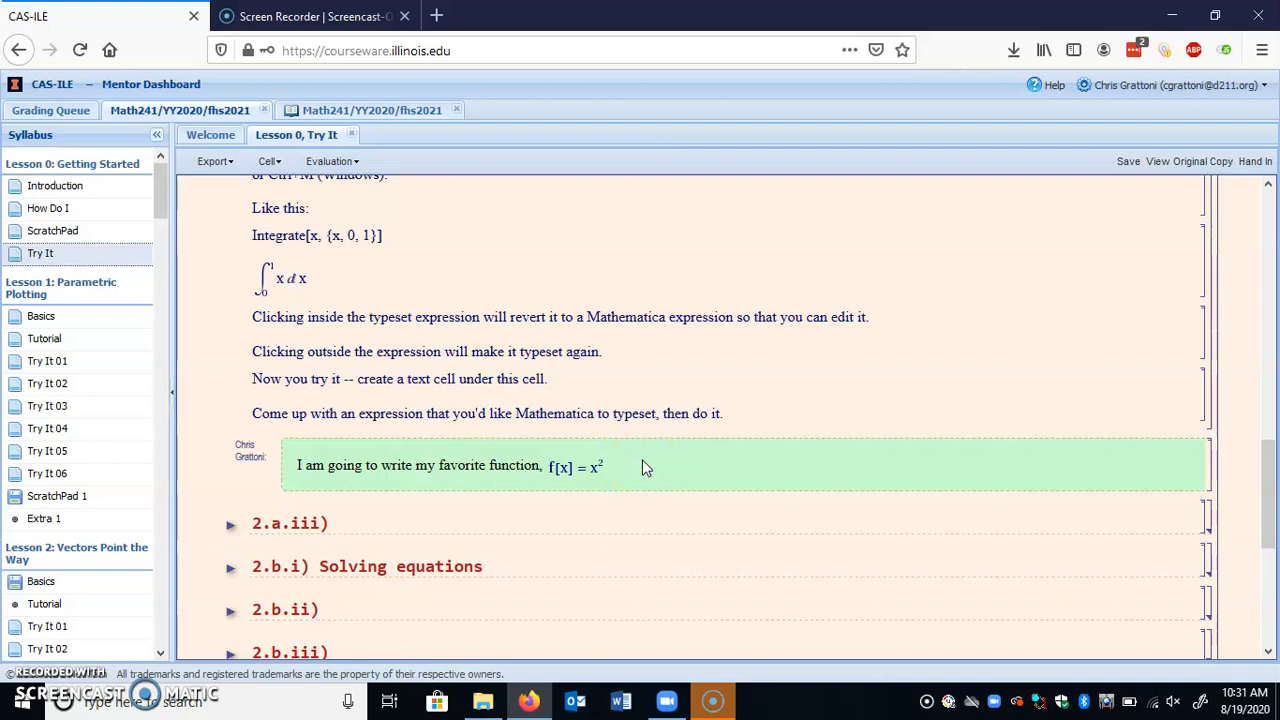
key(Left)
key(Left)
key(Left)
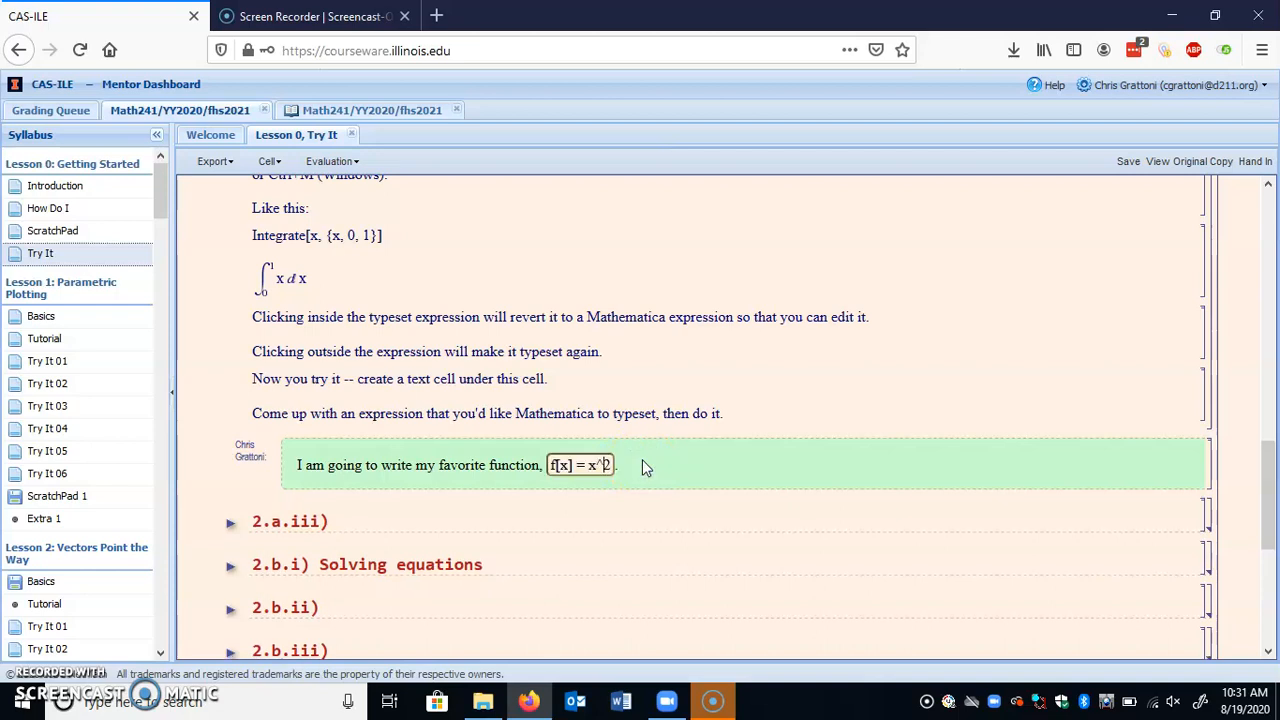
key(Right)
click(641, 468)
click(758, 457)
Step: Add a new line reading "If you are in Chrome, you might have a hard time getting out of a Ctrl-M."
key(Return)
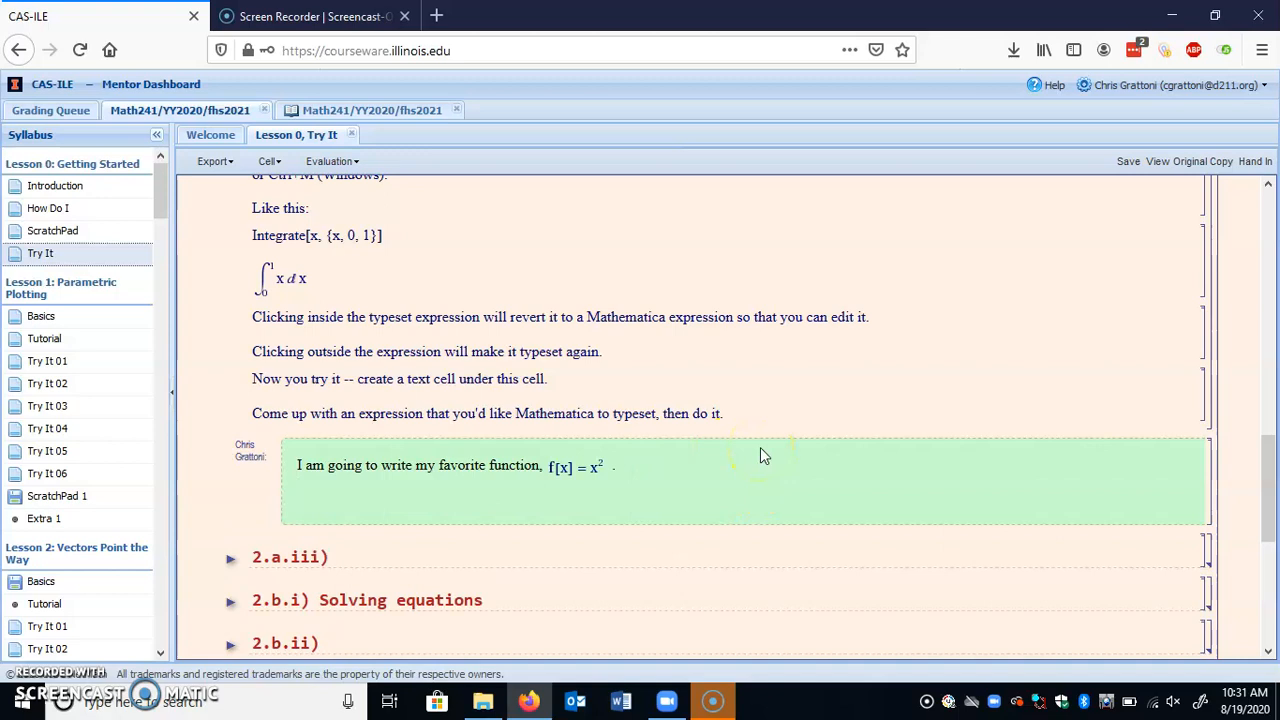
text(If you are in Chrome, you might have )
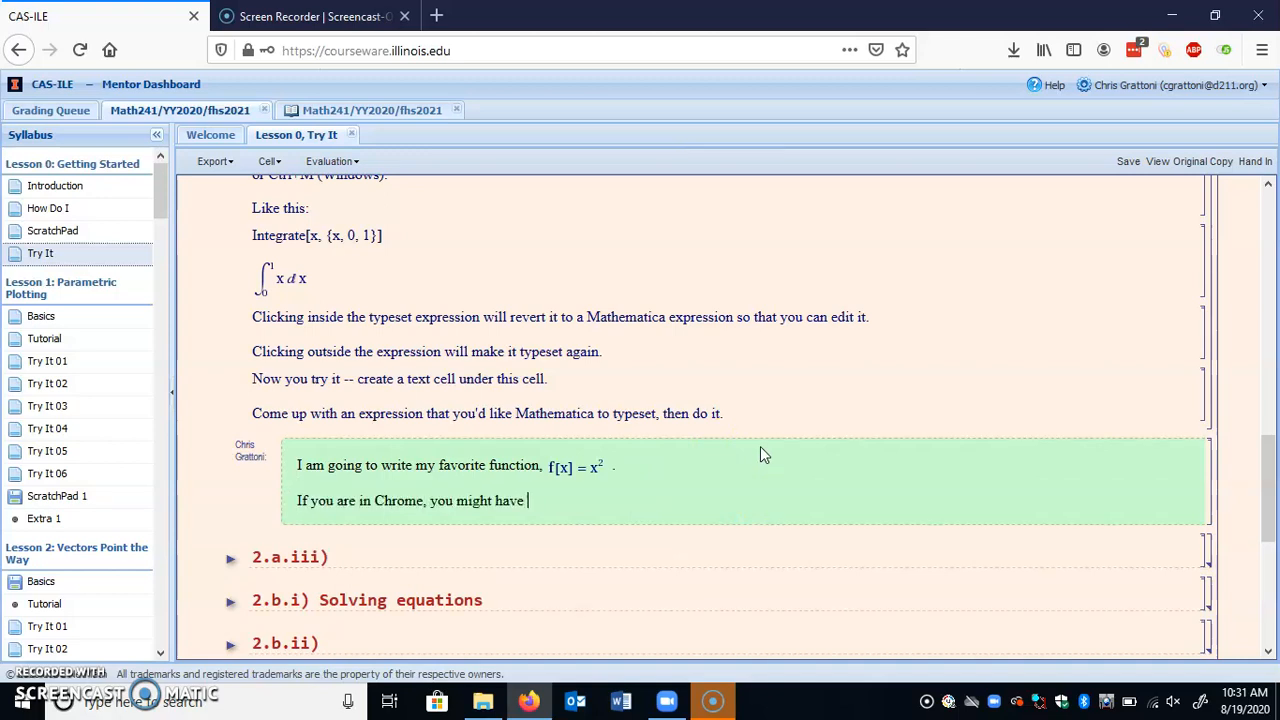
text(a hard time getting ou)
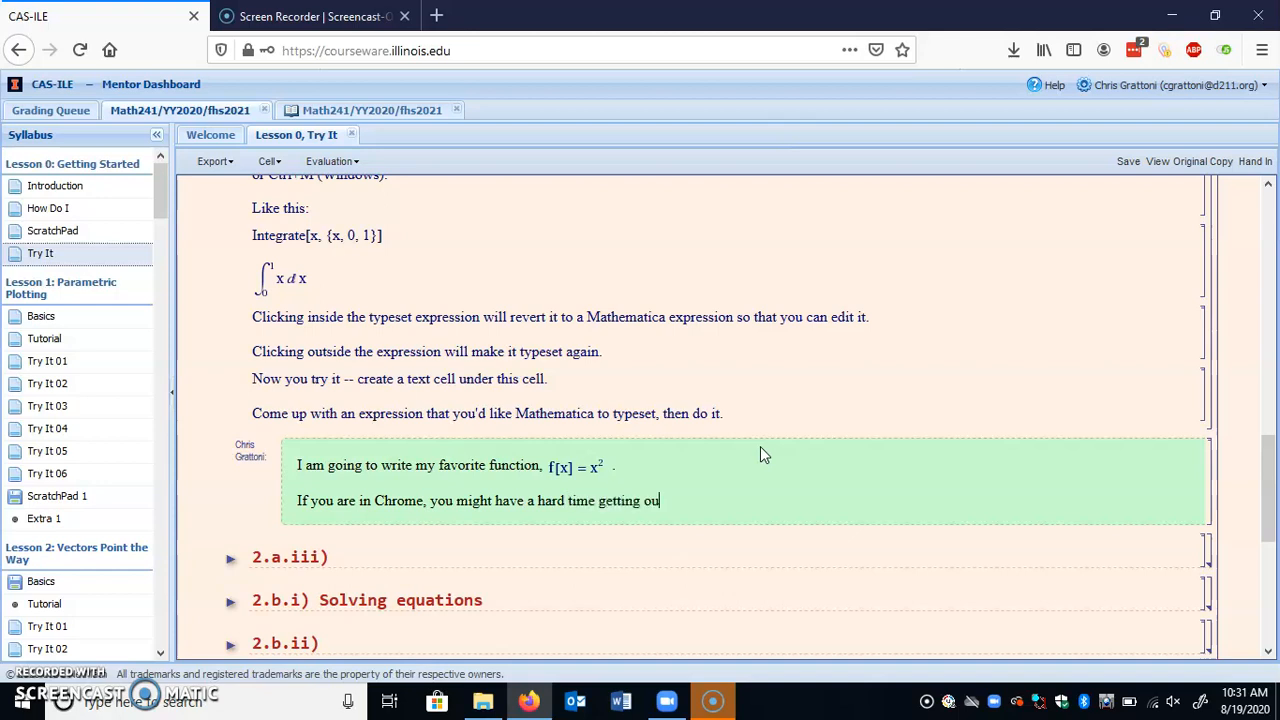
text(t of a Ctrl)
key(BackSpace)
text(-)
key(BackSpace)
text(l-M.)
Step: Insert the typeset math expression Integrate[1/x,{x,5,7}] after the sentence about Chrome
key(ctrl+m)
text(Int)
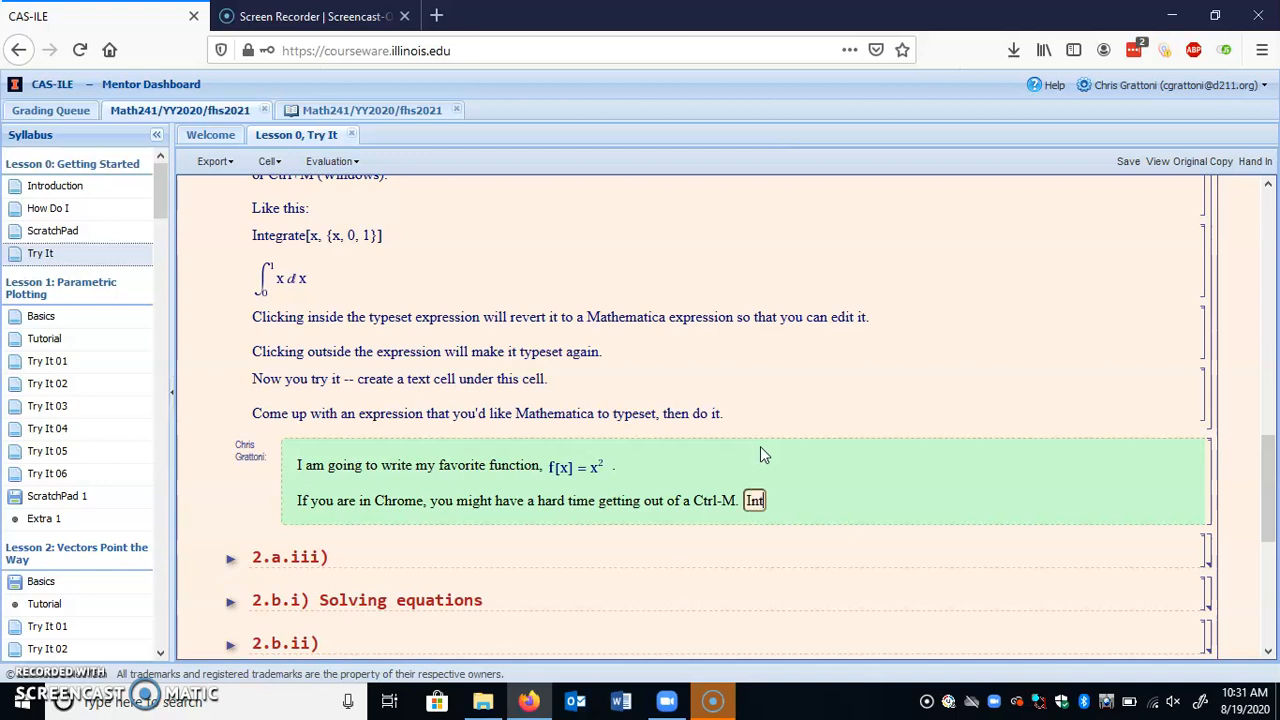
text(egrate[)
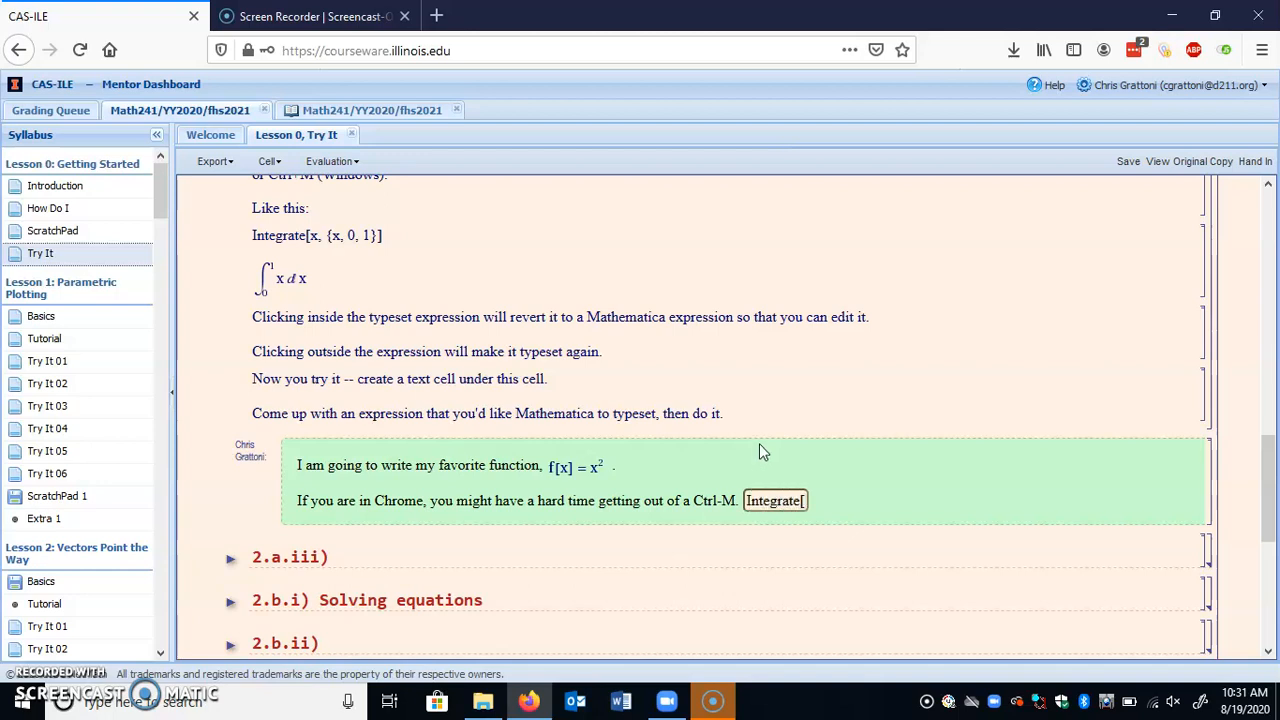
text(1/x,{x,5,7}])
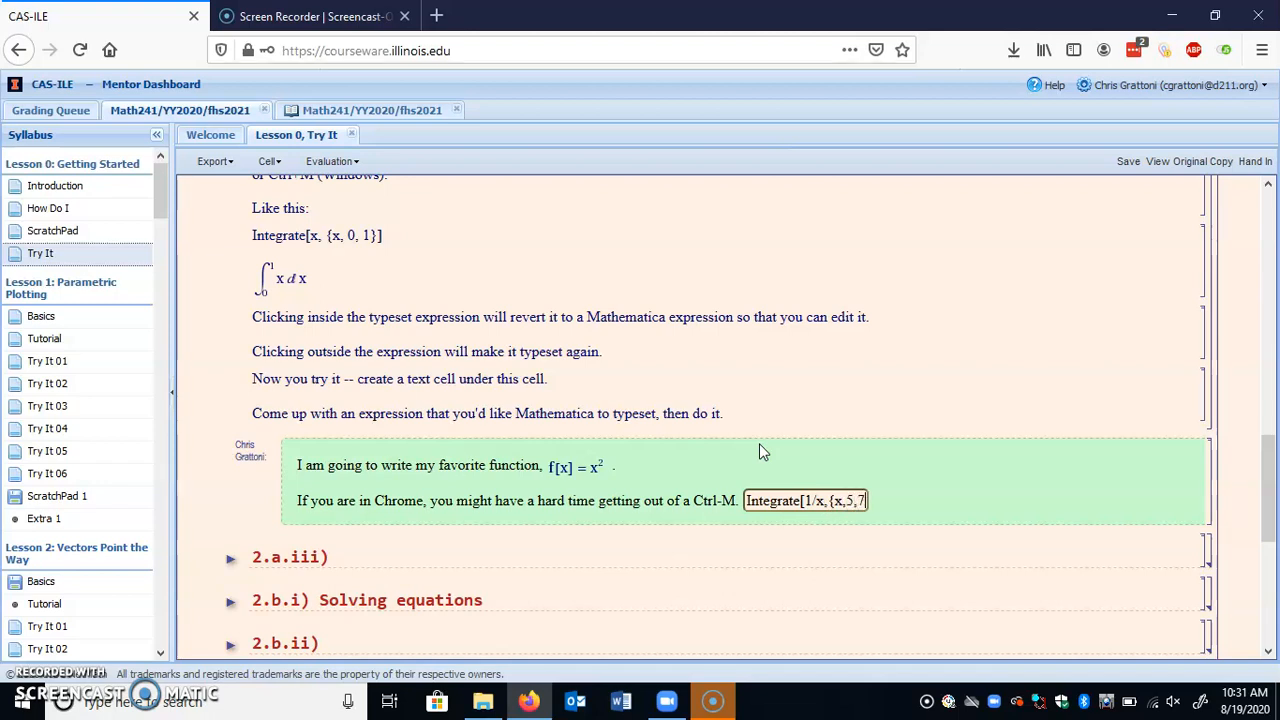
text(])
click(738, 388)
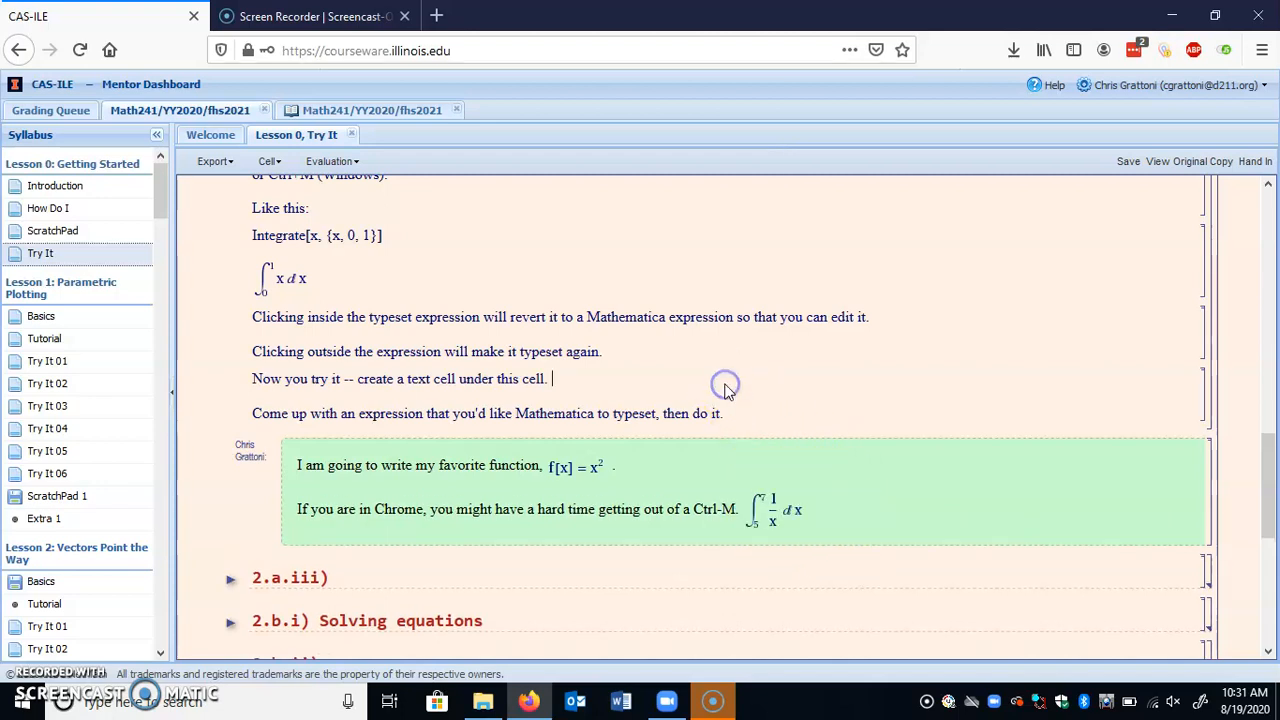
Step: Reopen the integral of 1/x for editing, move the cursor within it, and typeset it again
click(790, 515)
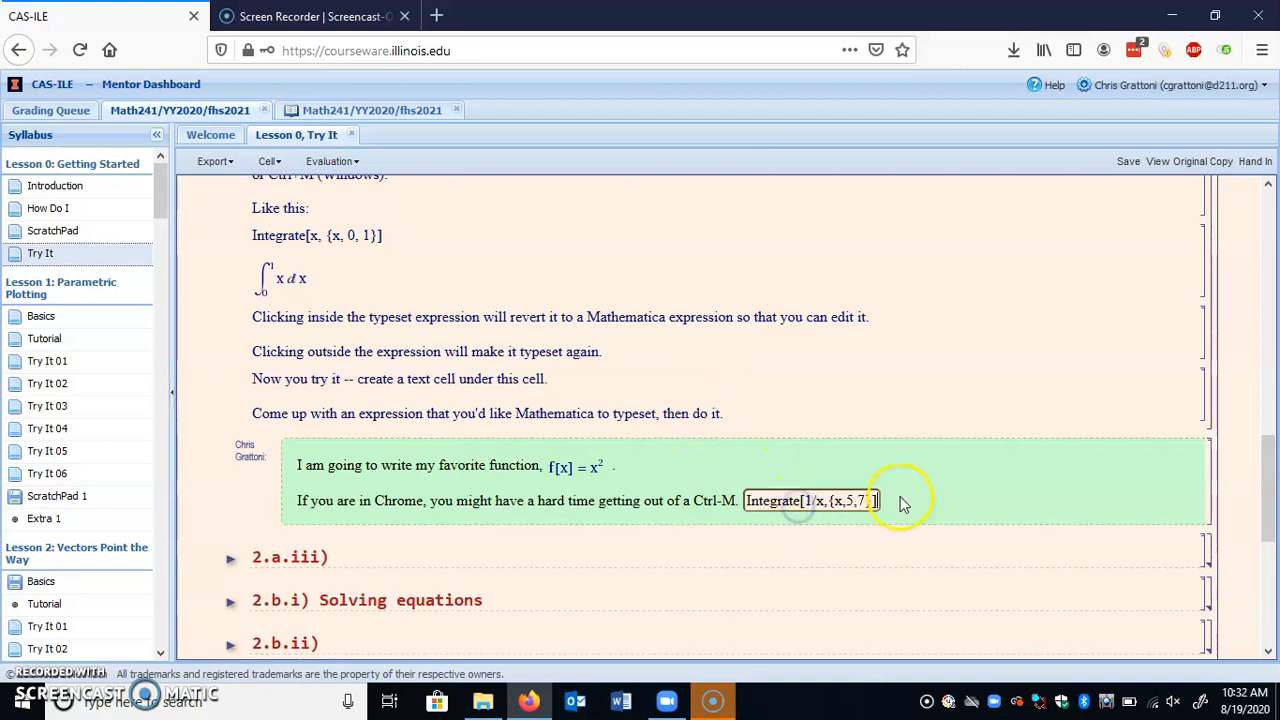
click(730, 413)
click(782, 515)
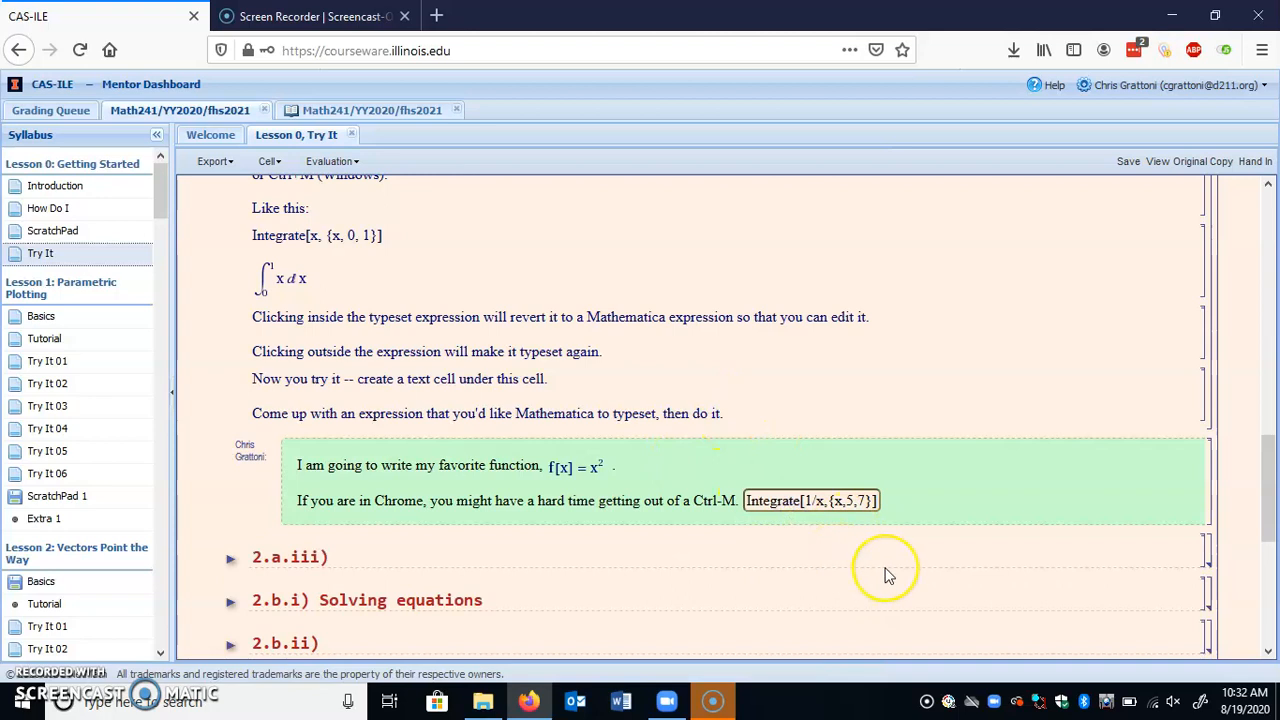
key(Right)
key(Left)
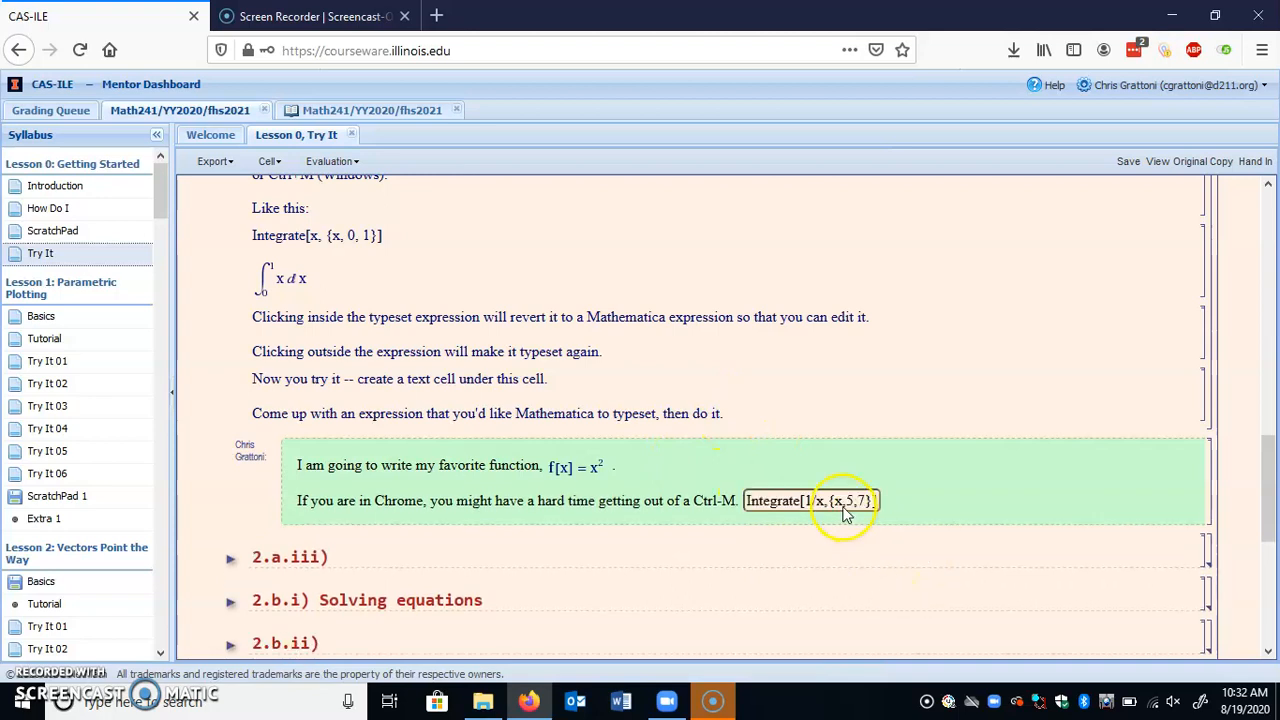
click(874, 501)
key(Right)
click(880, 514)
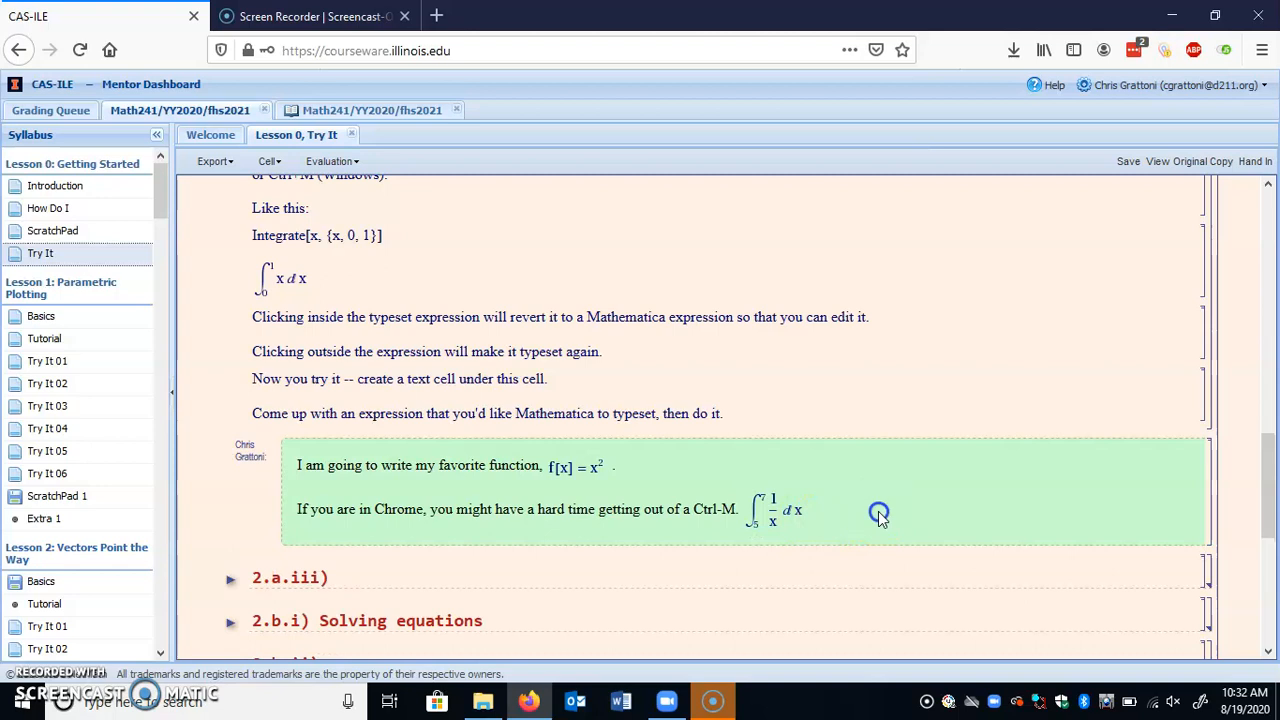
Step: Write "I can write text again." after the integral on the same line, with a period directly following the integral
key(Return)
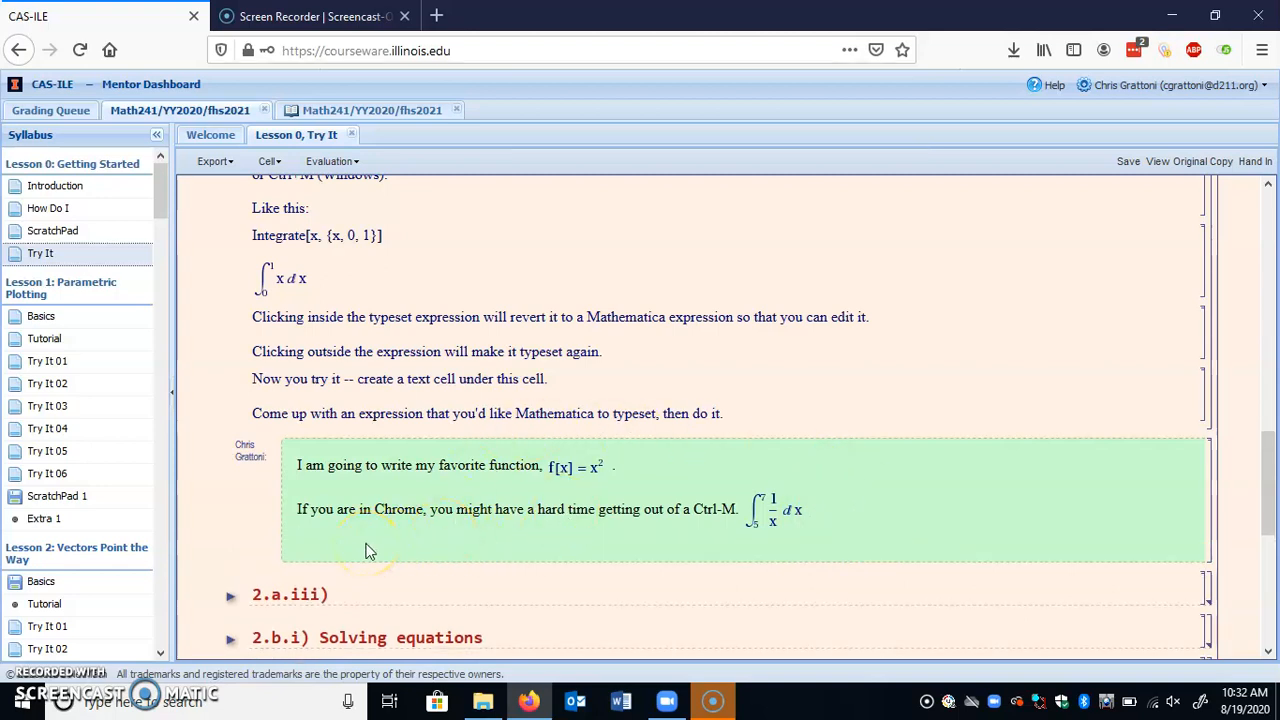
text(I can write text again)
click(297, 540)
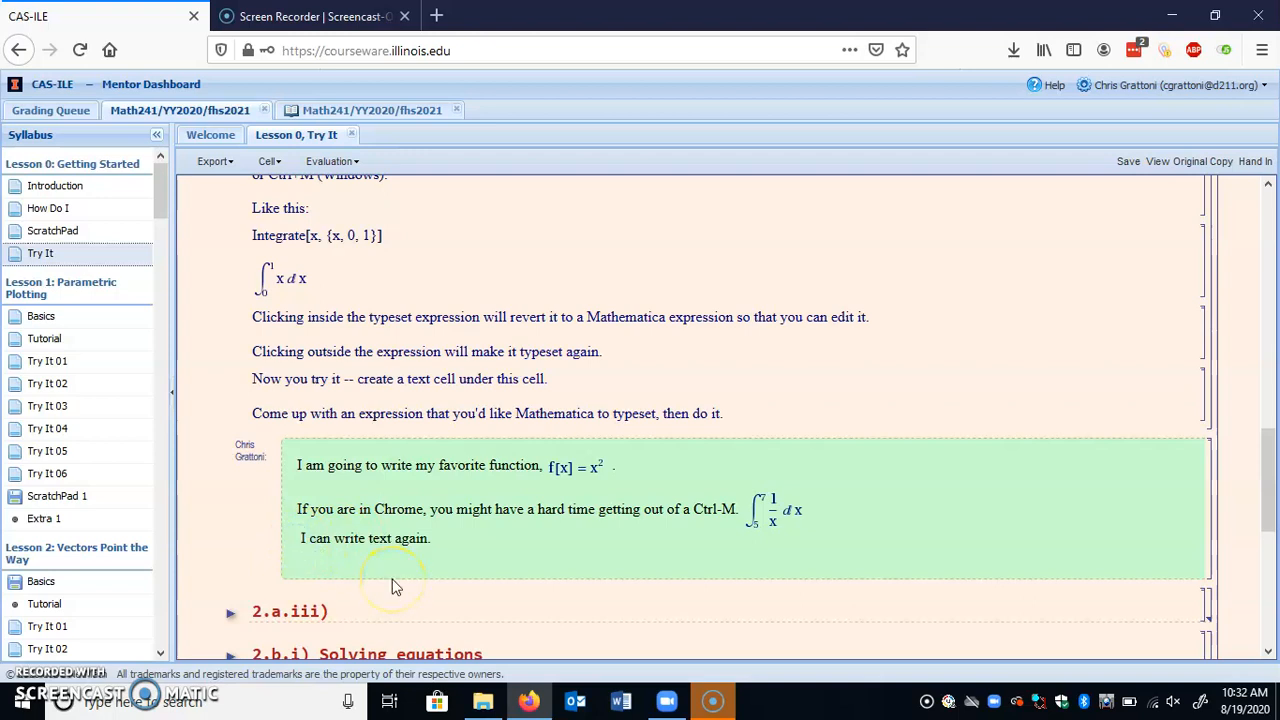
key(BackSpace)
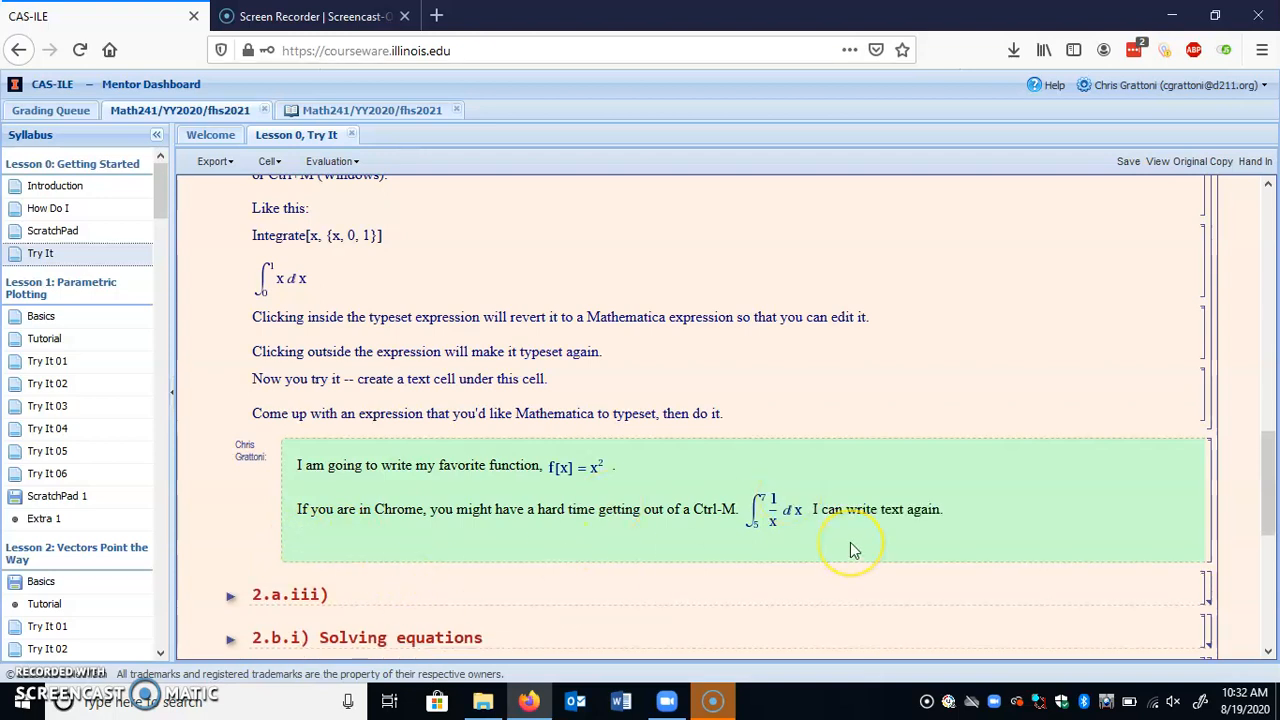
text(.)
key(BackSpace)
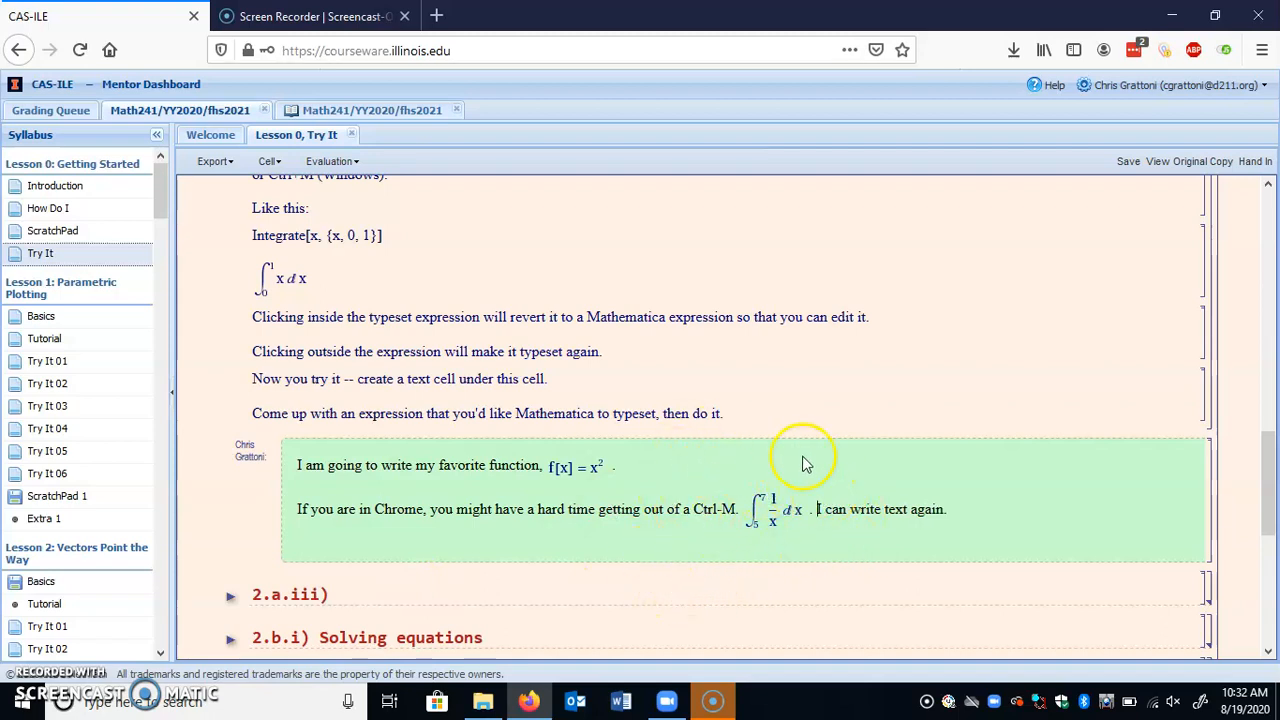
Step: Add a new line to the text cell reading "Let me typeset first, and then use Ctrl-M afterwards:"
click(536, 550)
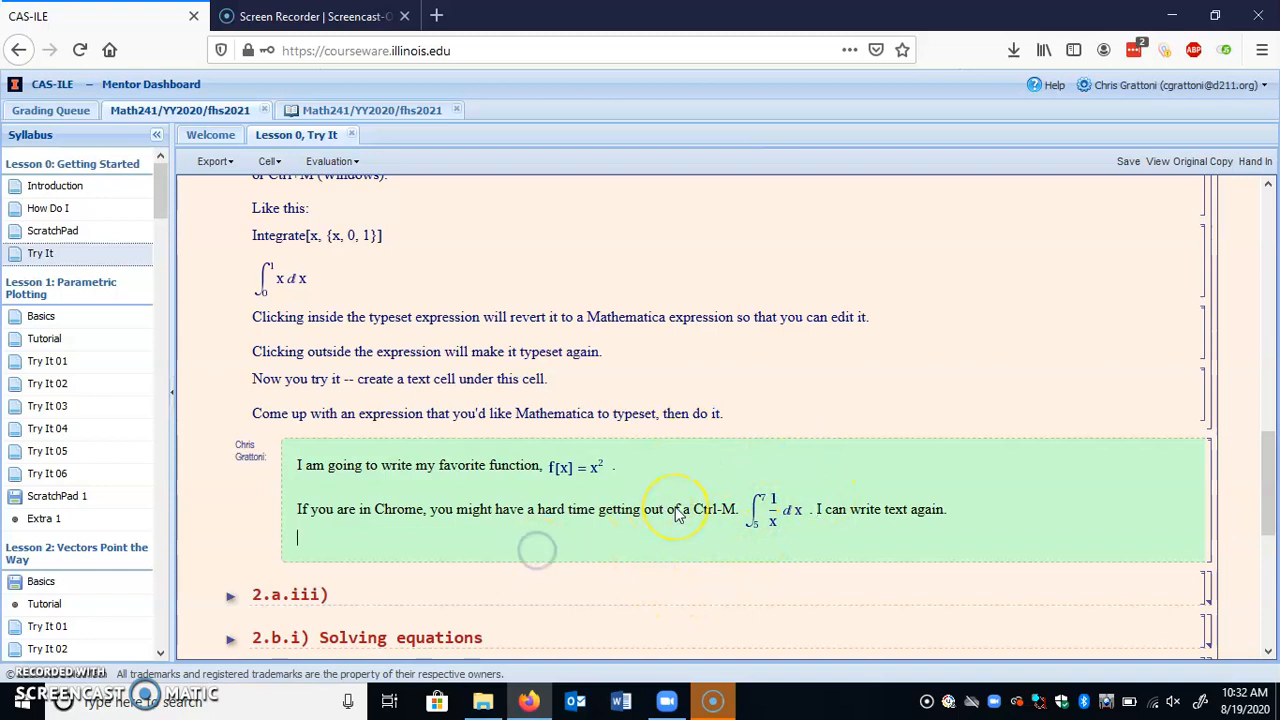
key(Return)
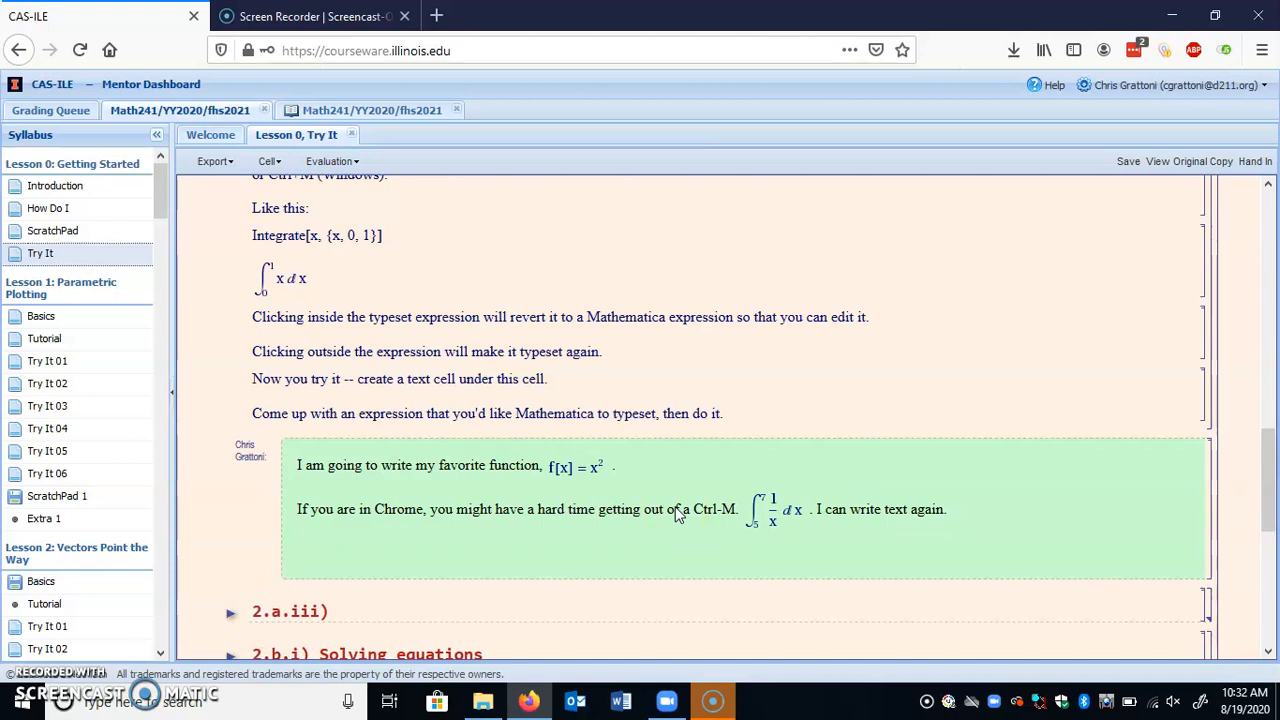
text(Let me typeset first, an)
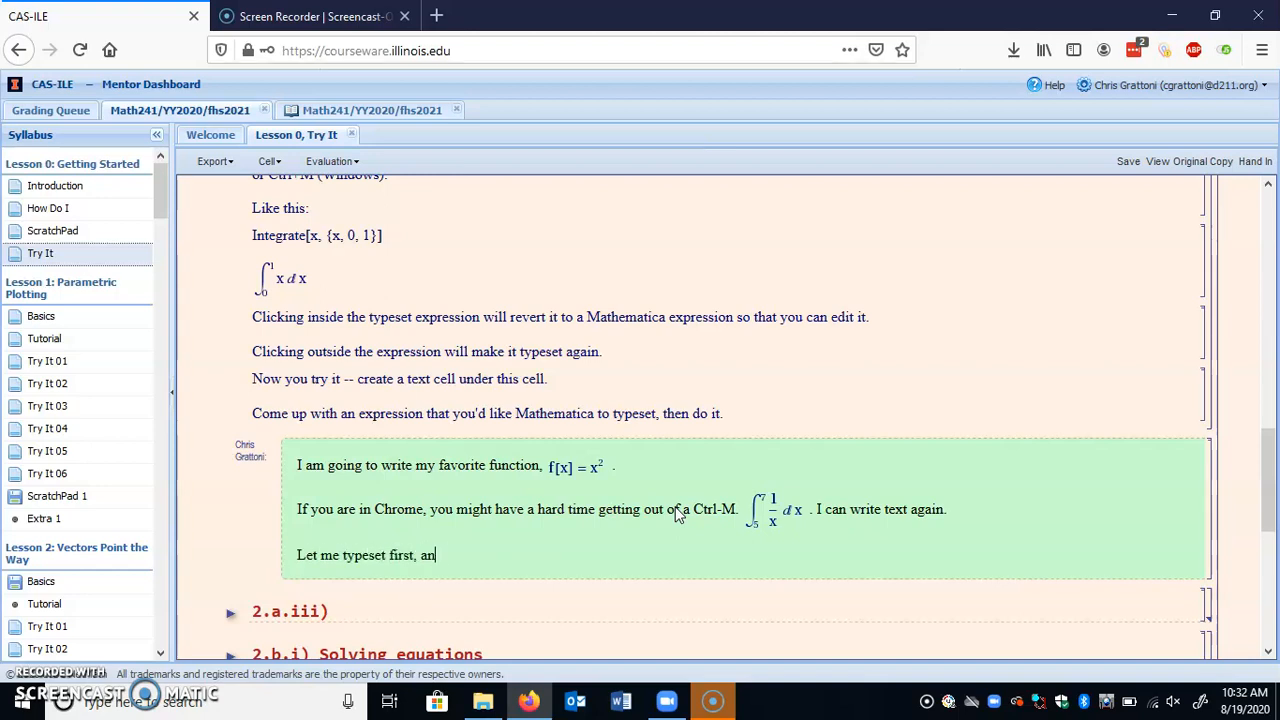
text(d then use Ctrl )
text(M afterwards:)
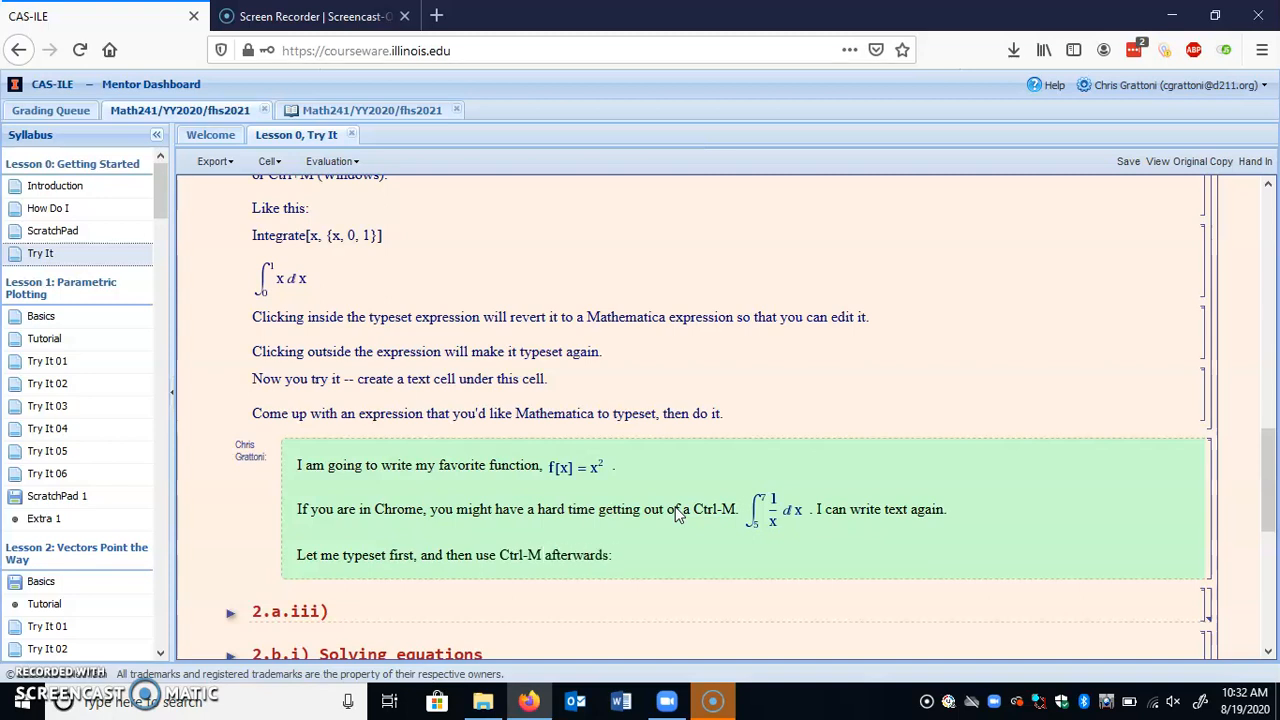
Step: Write Limit[1/(x^2+1), x->Infinity] as plain text at the end of the line and convert it to typeset math
text( Limit[1/(x^2+1), x->Infinity)
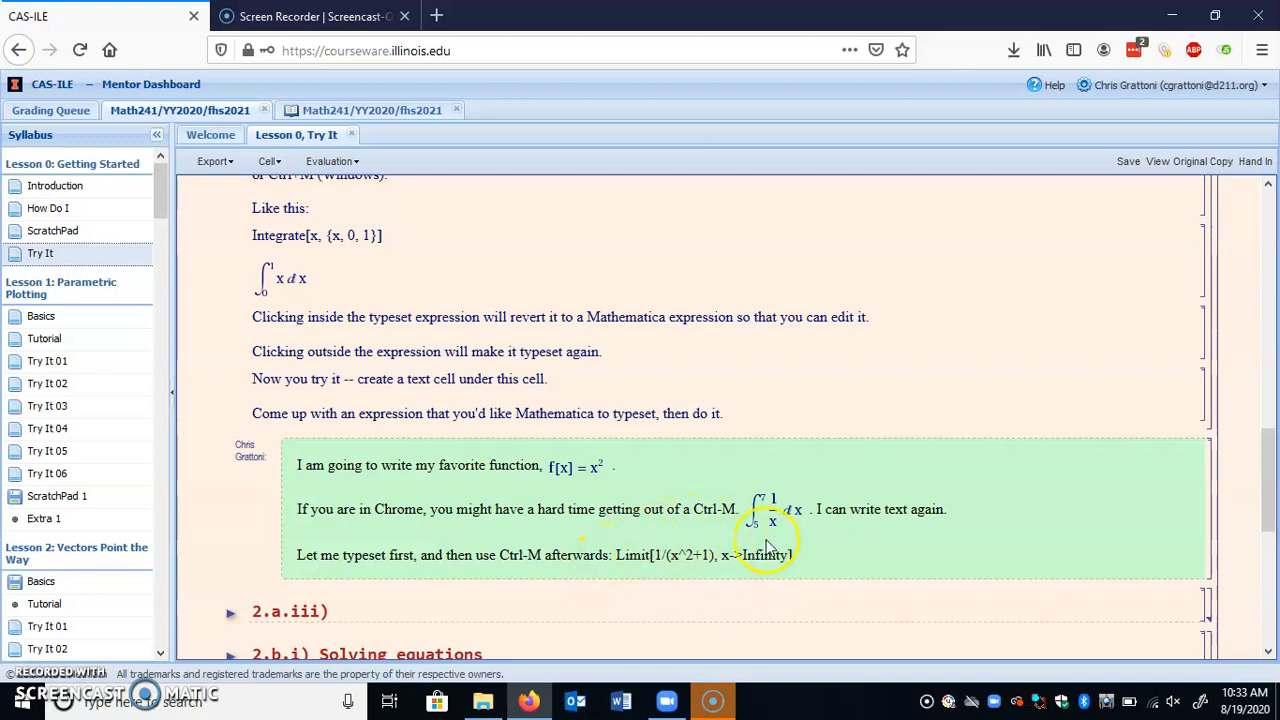
click(618, 557)
drag(618, 560, 795, 553)
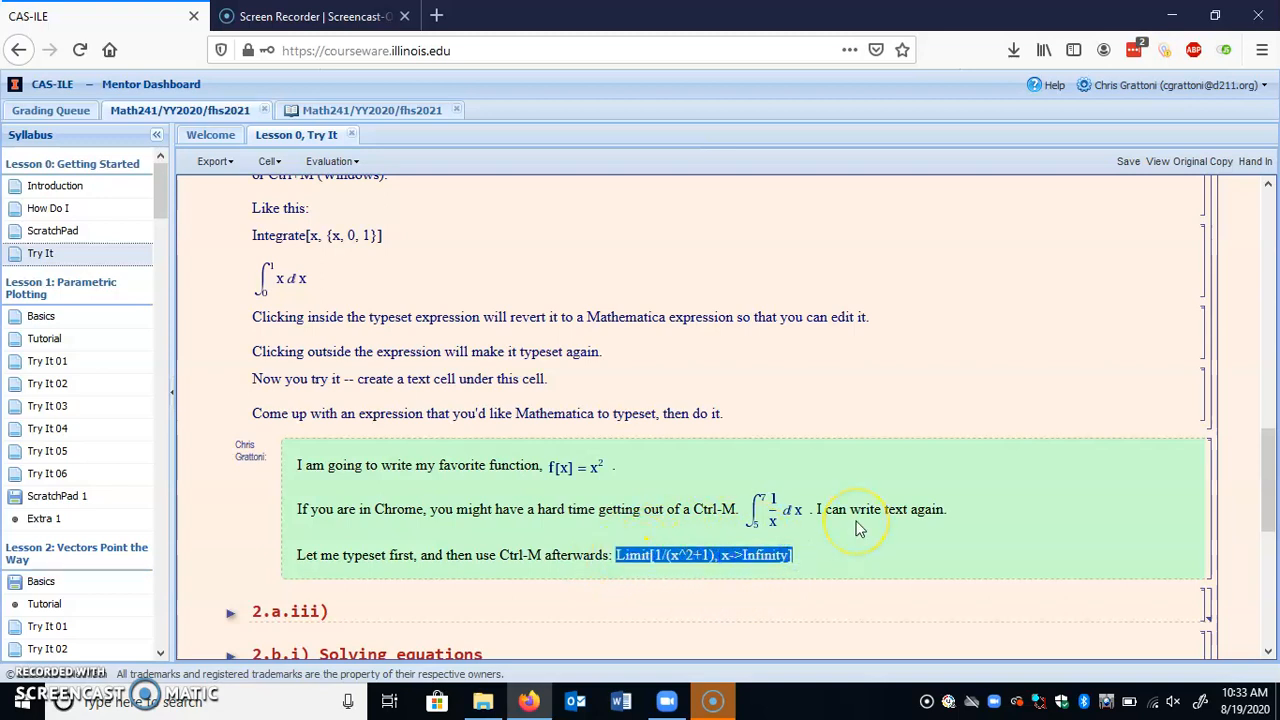
click(832, 568)
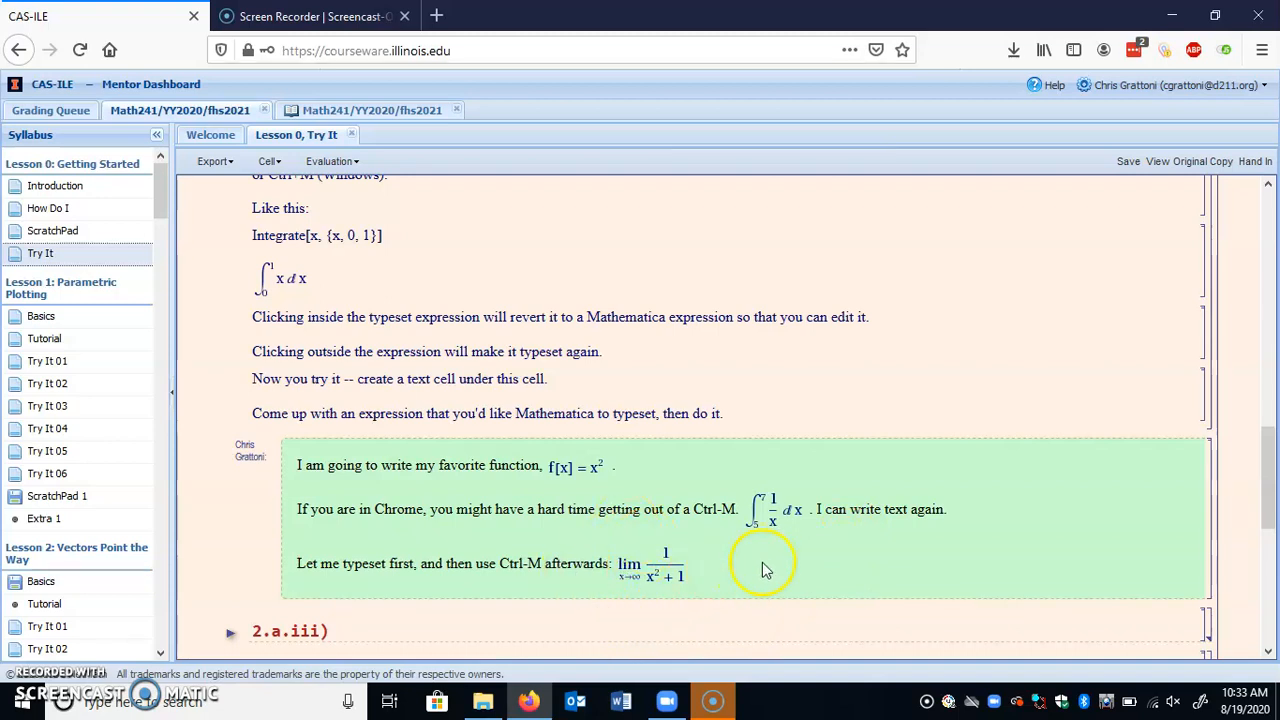
Step: Add a new line reading "You can also copy/paste Ctrl-M expressions from Basics/Tutorials/Try Its"
key(Return)
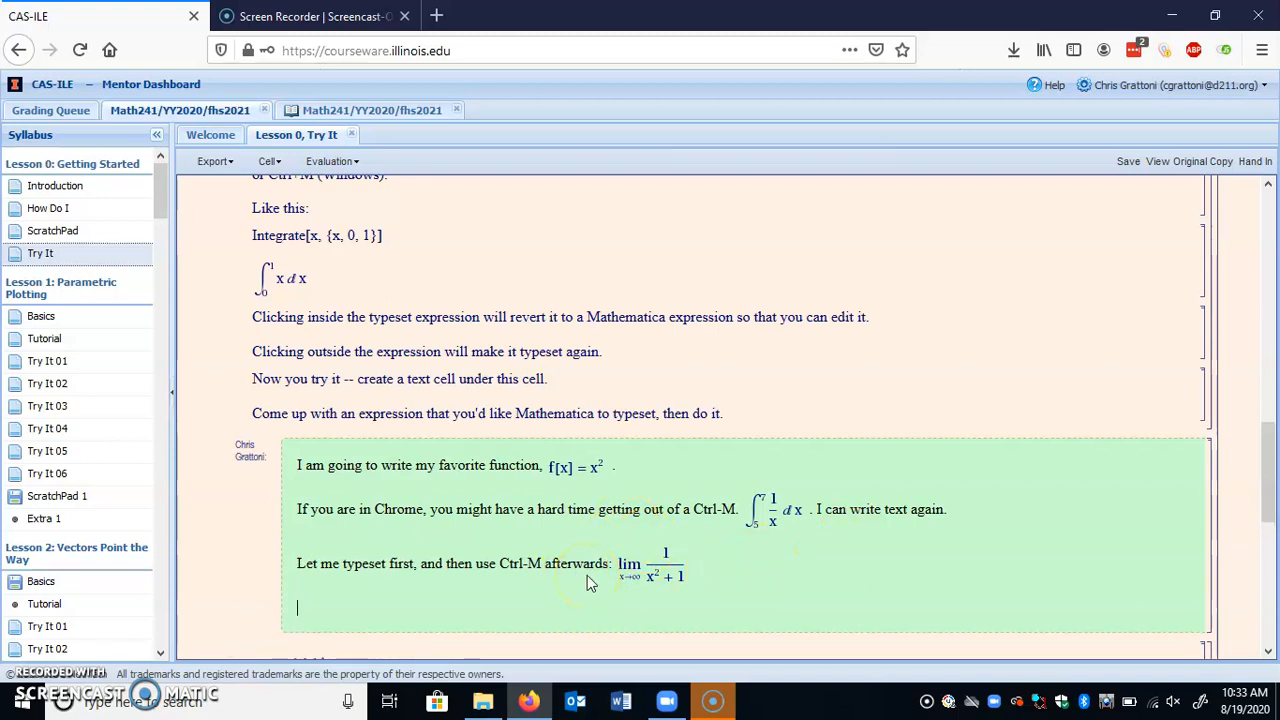
text(You can also copy/paste Ctrl)
key(BackSpace)
text(-M expre)
text(ssion)
text(s)
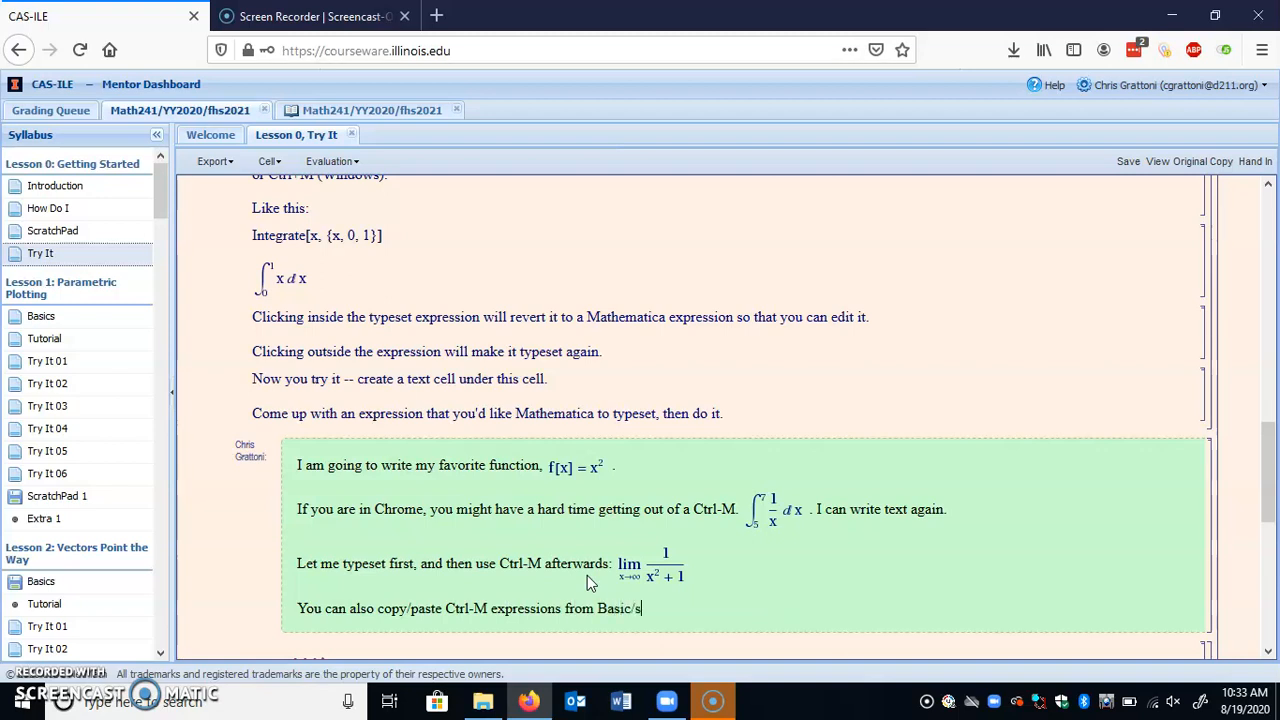
text( from Basics/Tutorials/Try Its)
Step: Copy the typeset integral of x from 0 to 1 in the instructions and paste it after "Try Its" in the text cell
click(272, 277)
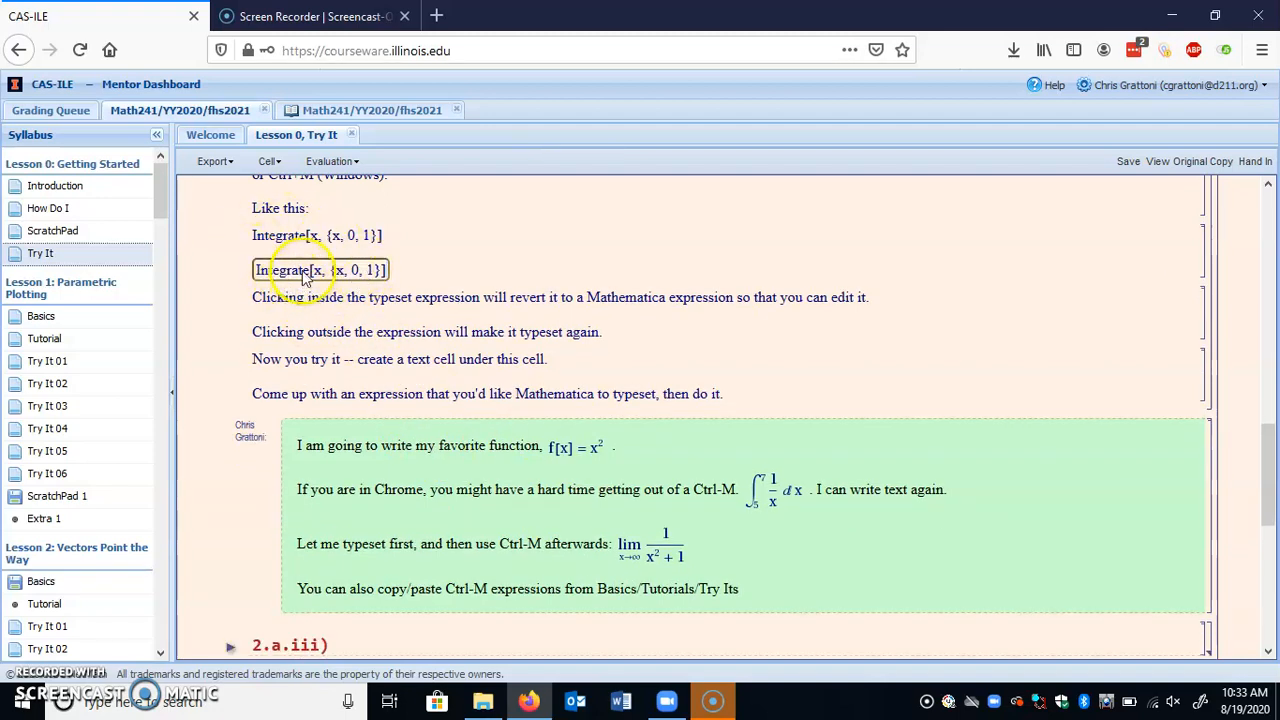
drag(257, 271, 389, 266)
key(ctrl+c)
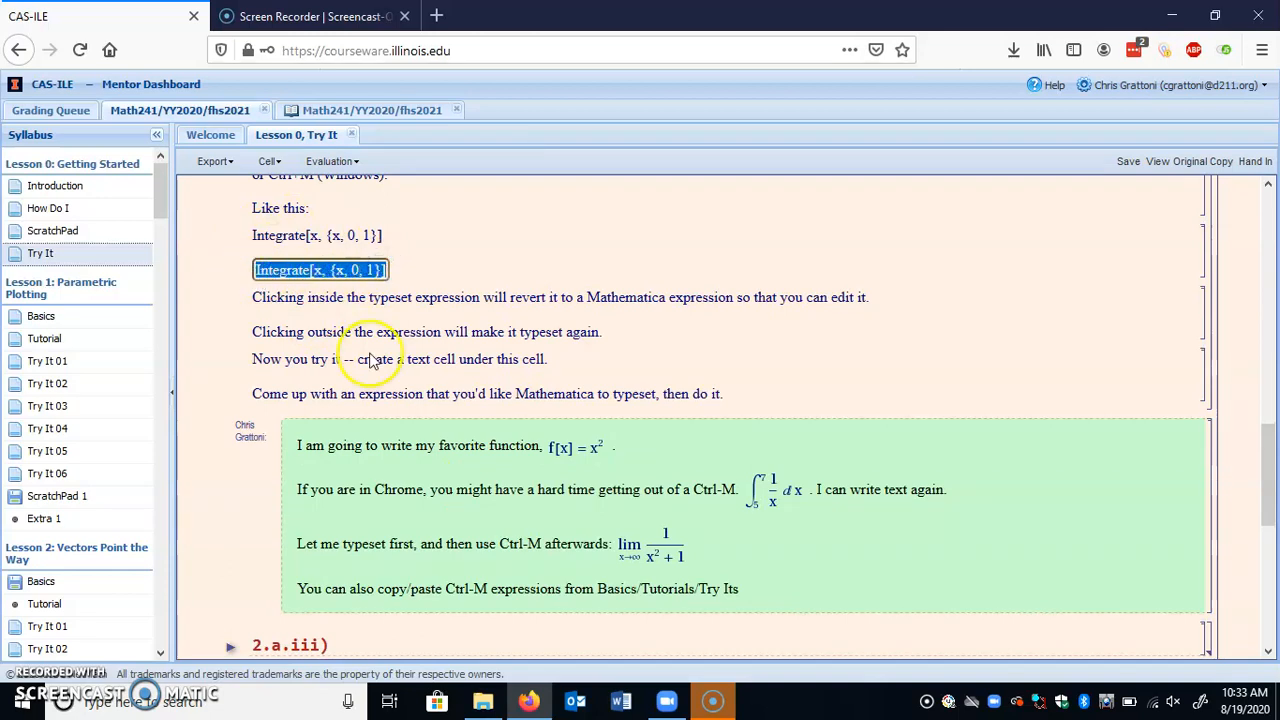
click(778, 598)
key(ctrl+v)
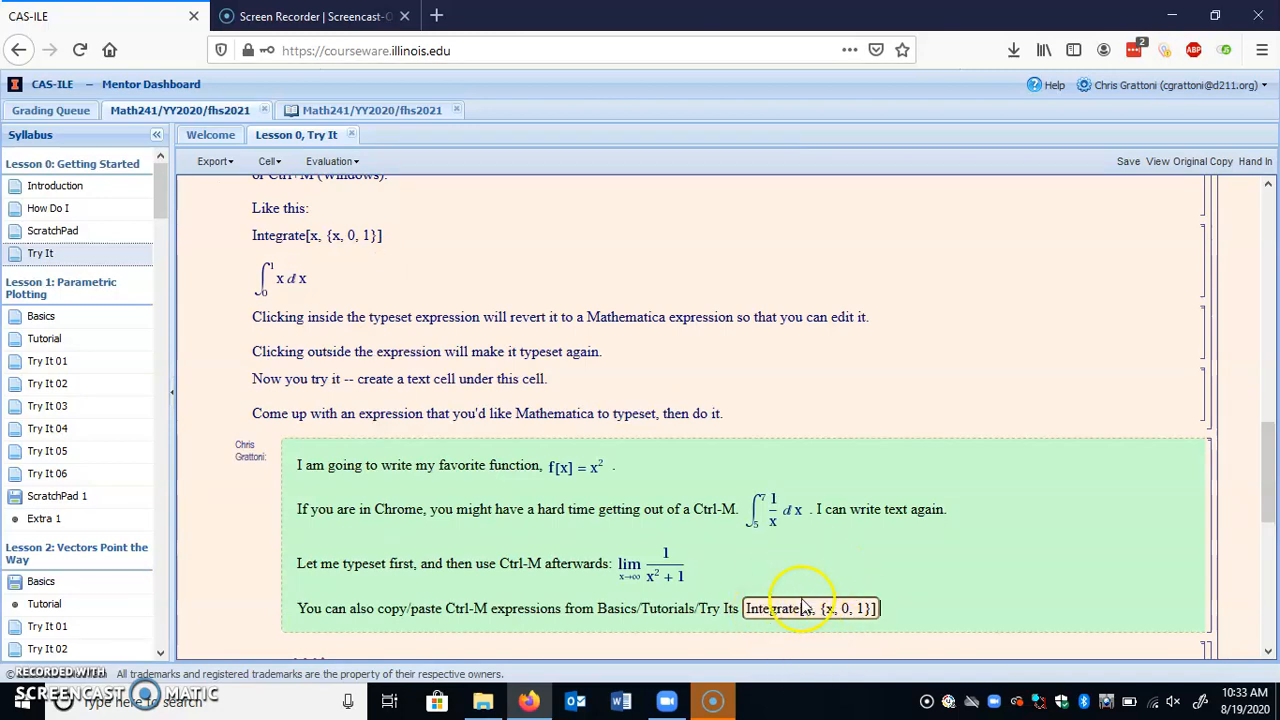
Step: Edit the pasted expression to Integrate[Sin[x], {x, 0, 2 Pi}] and return it to typeset form
click(810, 606)
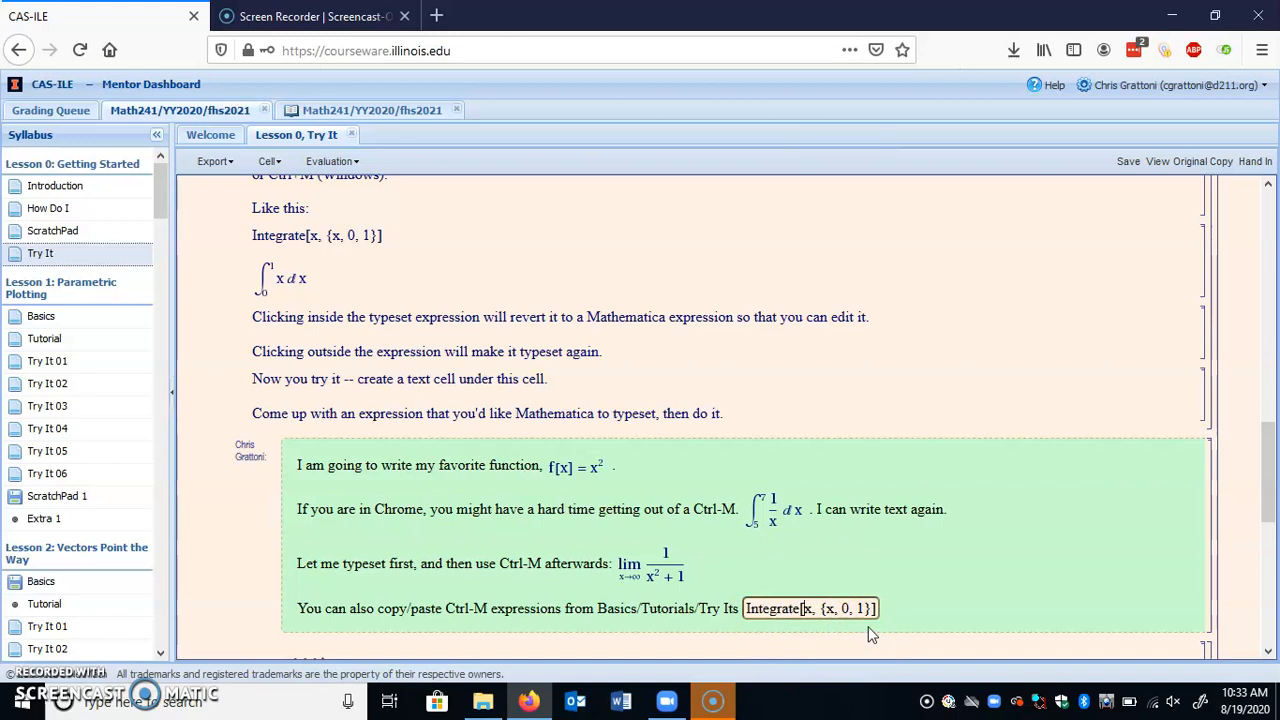
text(Sin[)
key(Right)
text(])
key(Right)
key(Right)
key(Right)
key(Right)
key(BackSpace)
text(2 Pi)
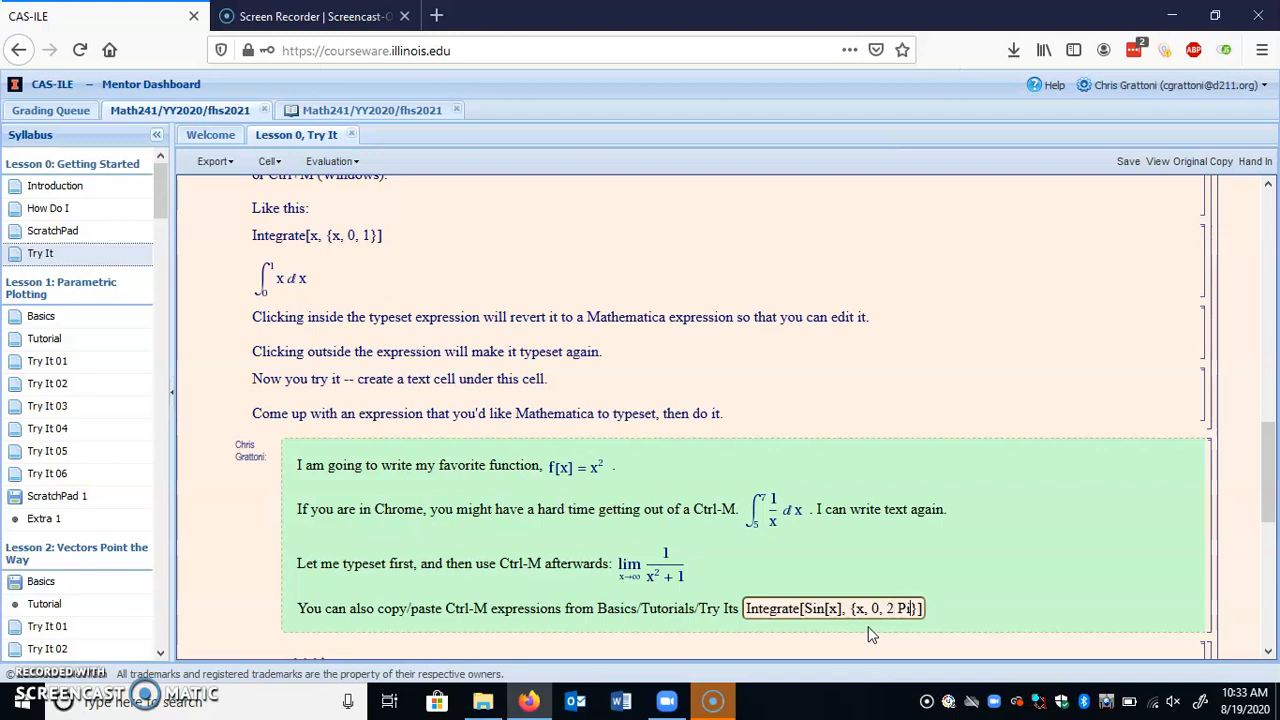
click(703, 611)
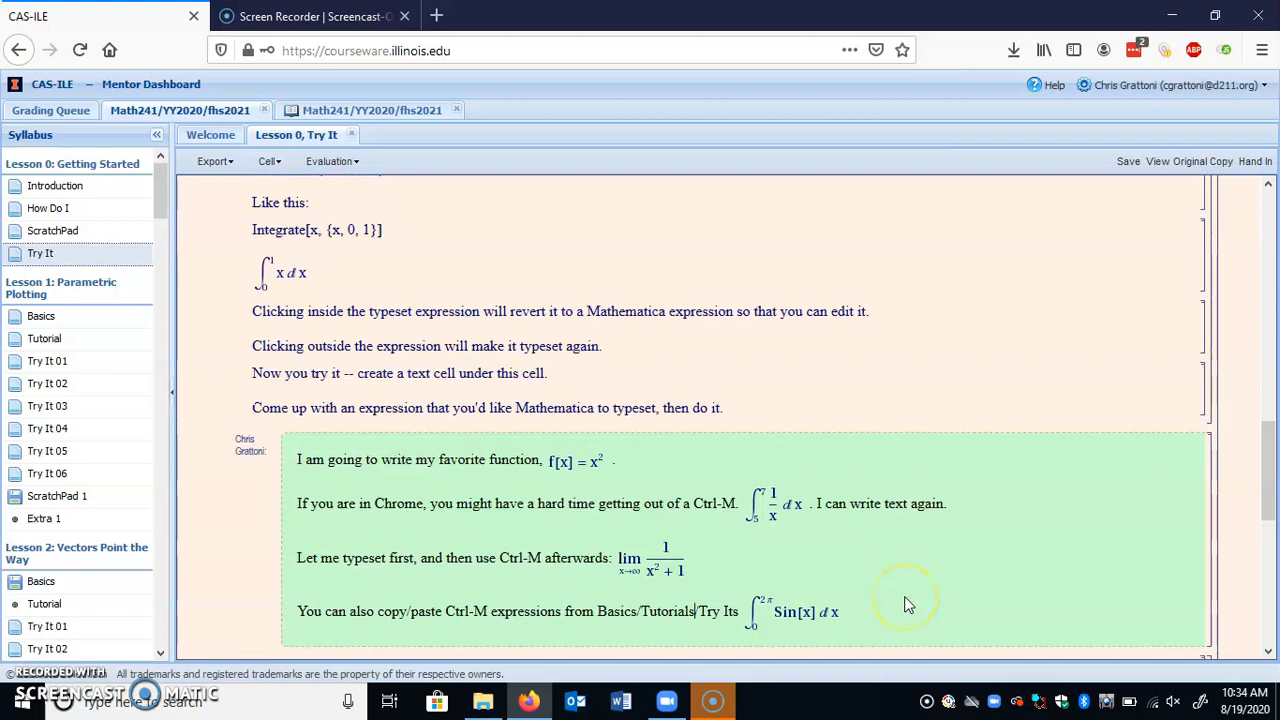
Step: Insert a new text cell below the current one and write "What do you do when things go wrong?" followed by a new line
scroll(904, 596, down, 2)
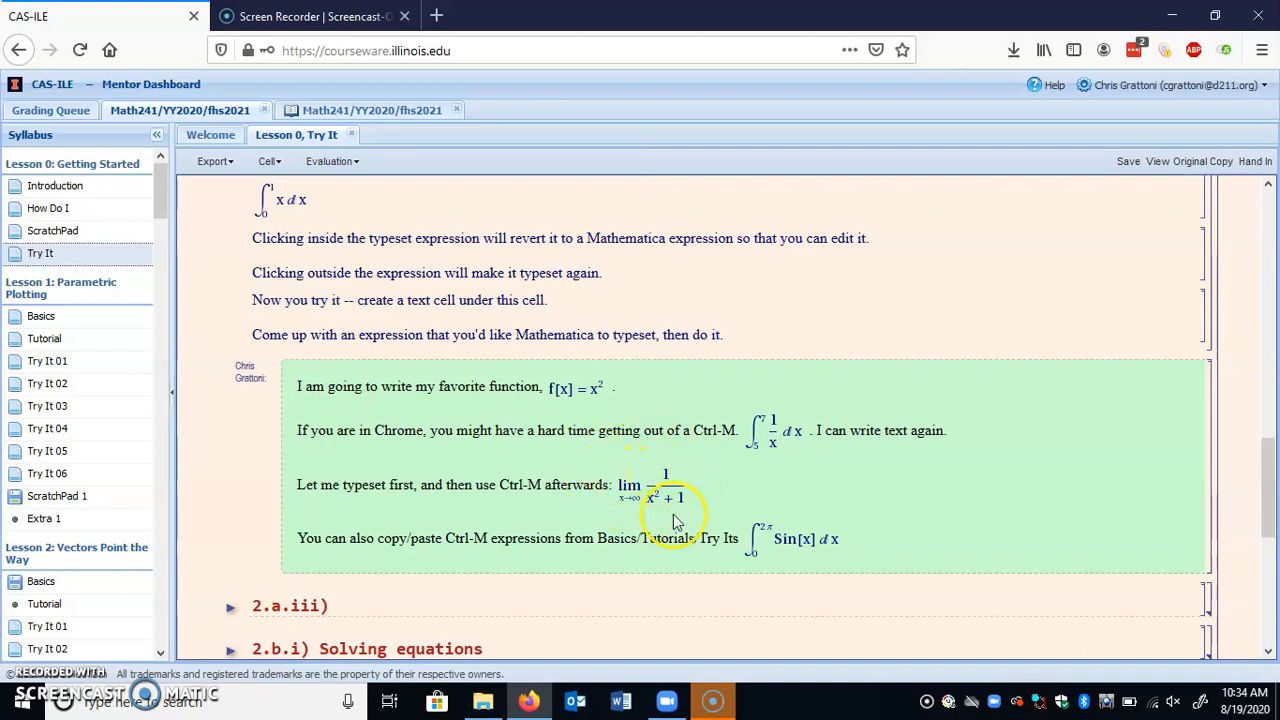
click(772, 580)
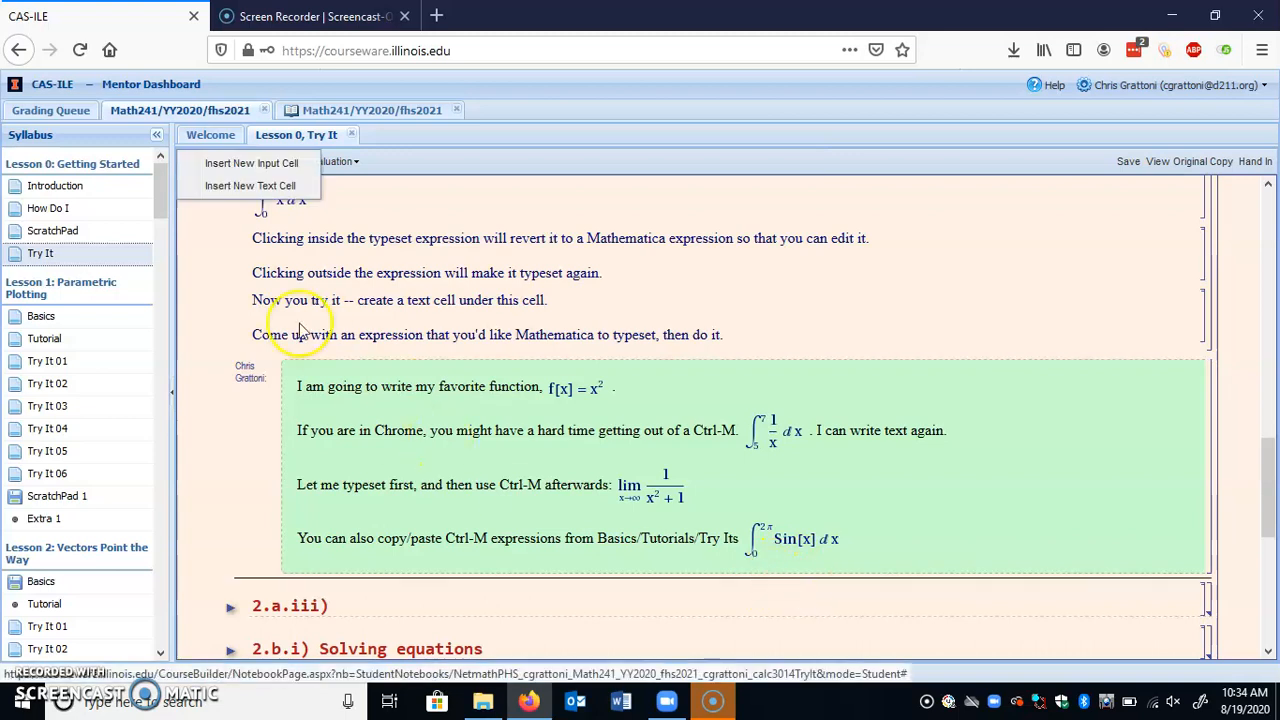
click(250, 185)
text(What do you do when things go wrong?)
key(Return)
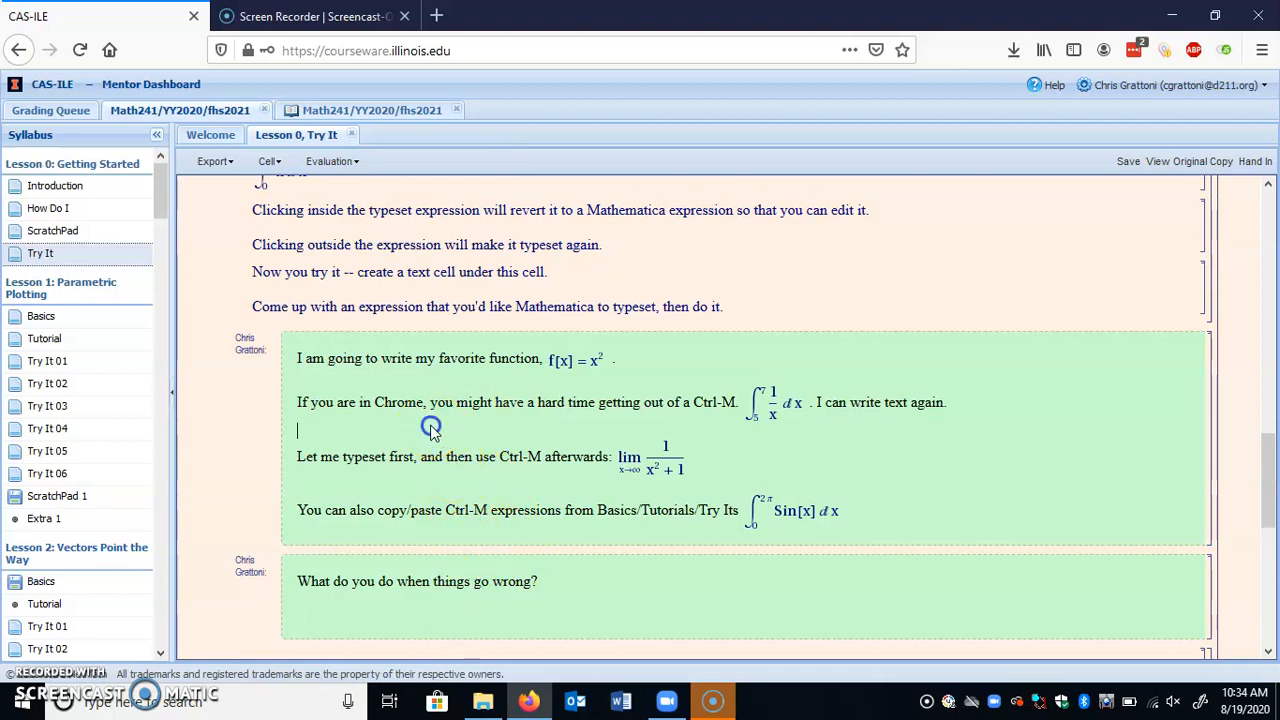
Step: Add x^3 as a typeset math expression on the line under the question in the new text cell
click(410, 622)
key(ctrl+m)
text(x^3)
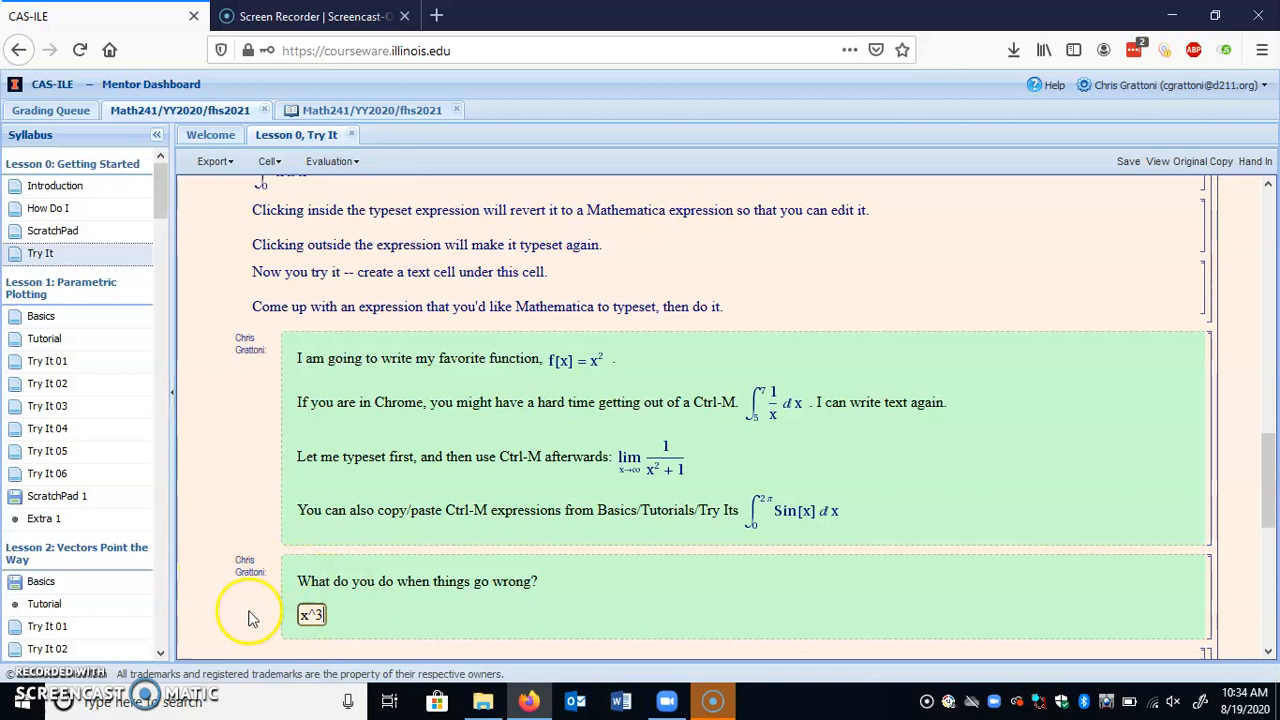
click(362, 455)
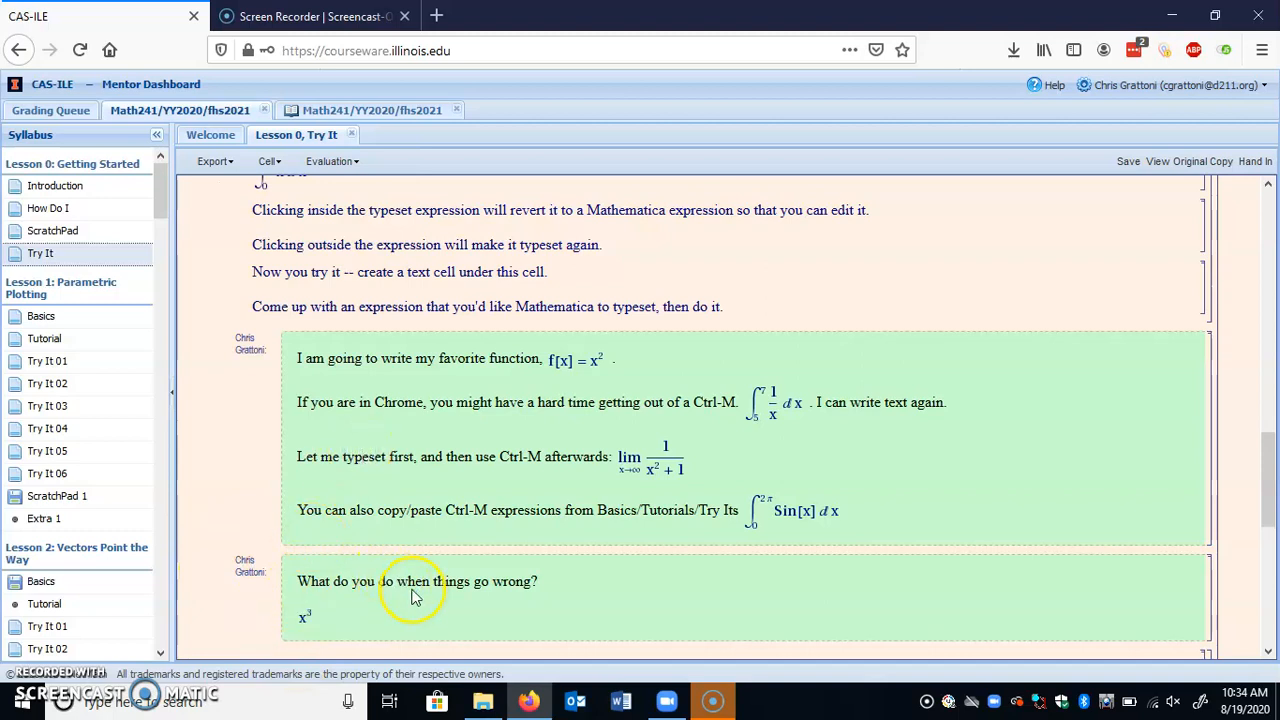
Step: Save the Lesson 0 Try It notebook, close it and reopen it from the syllabus
click(1127, 162)
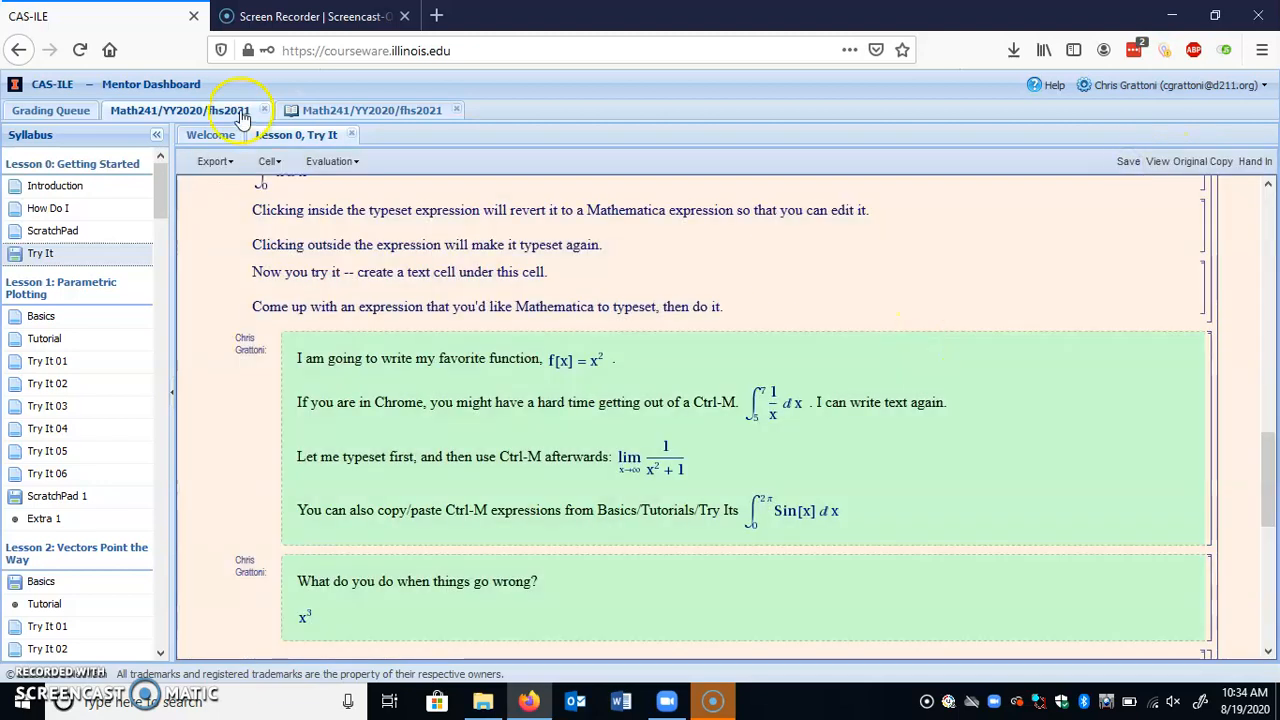
click(351, 135)
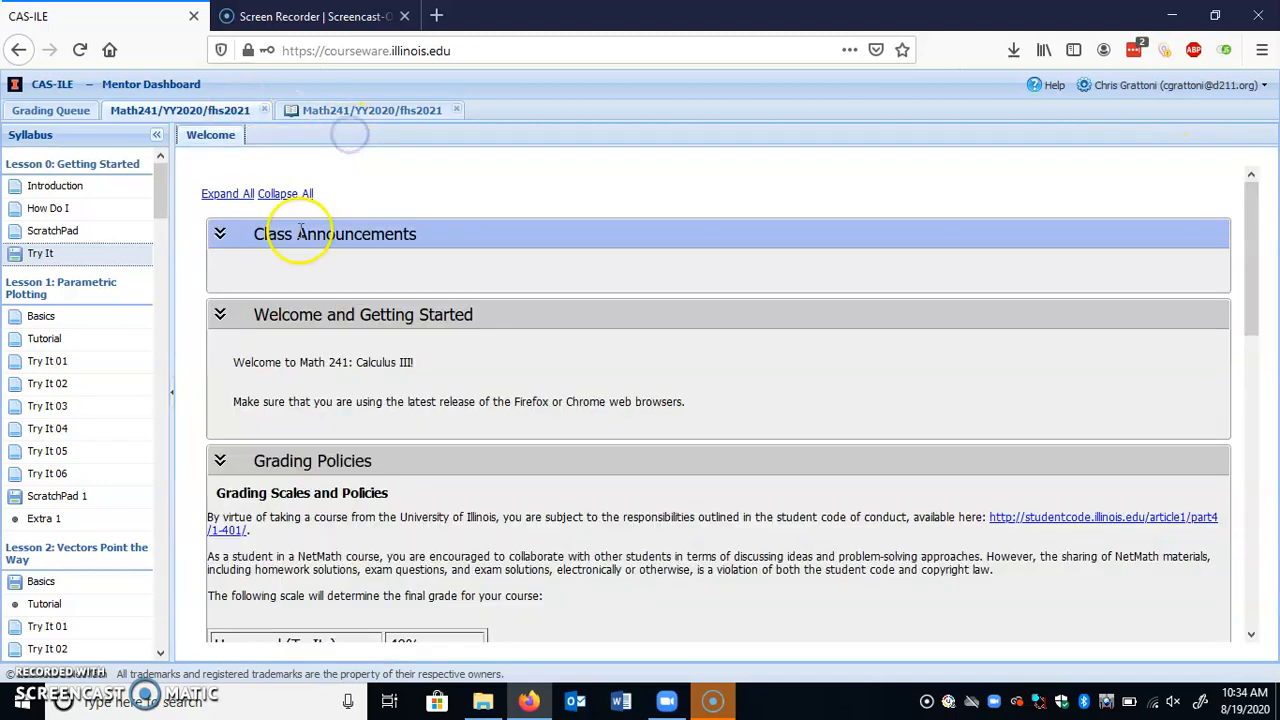
click(40, 253)
Step: Add Sin[x^2] as a typeset math expression on a new line below x^3 in the last text cell
scroll(433, 469, down, 15)
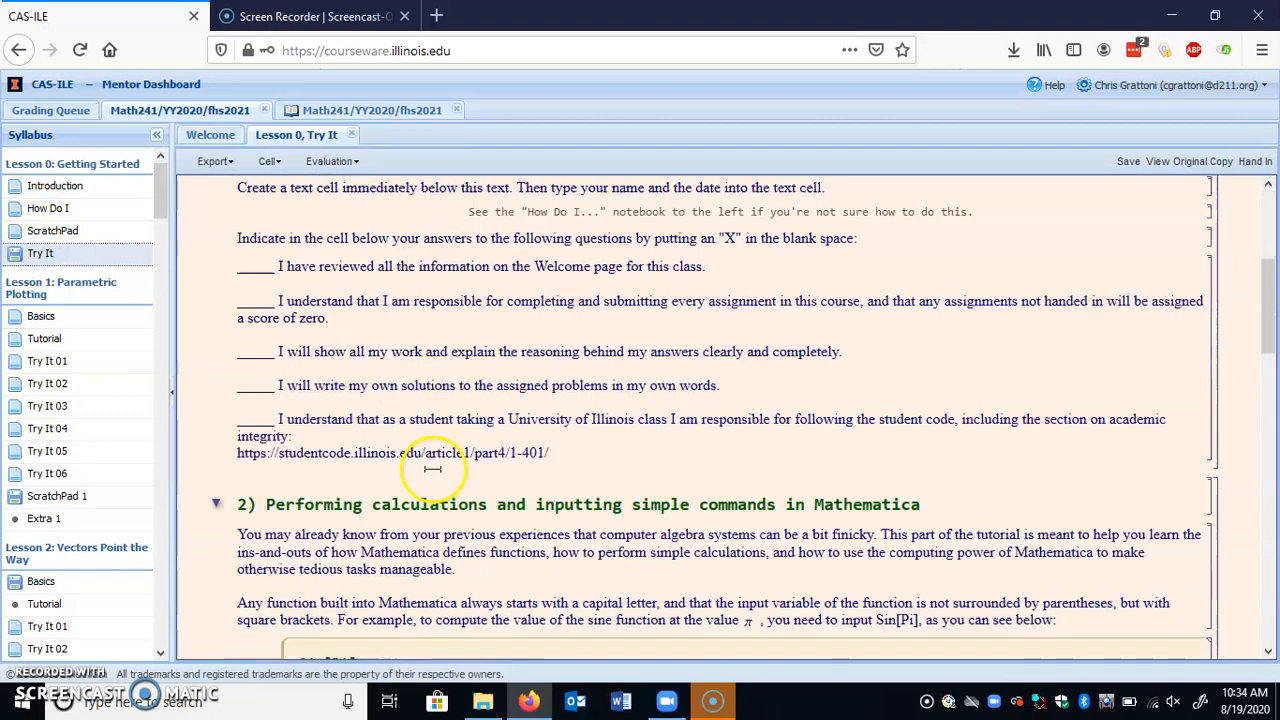
scroll(440, 450, down, 5)
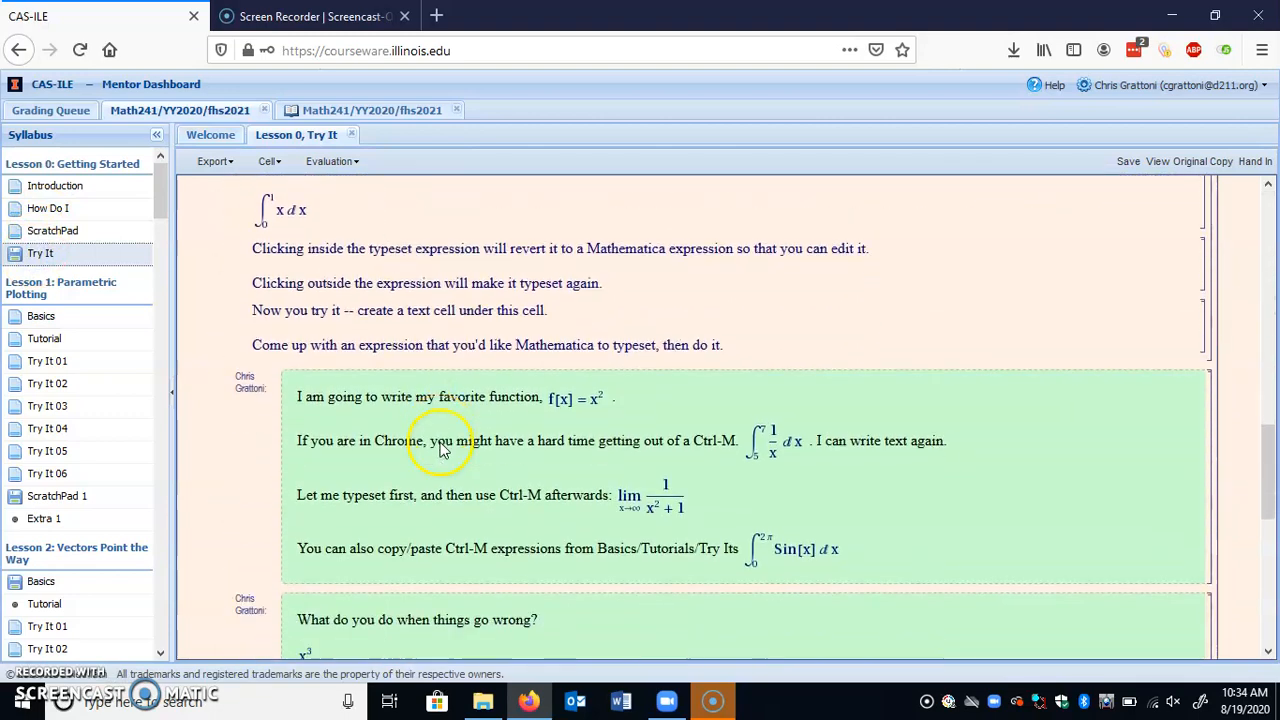
click(386, 458)
click(474, 478)
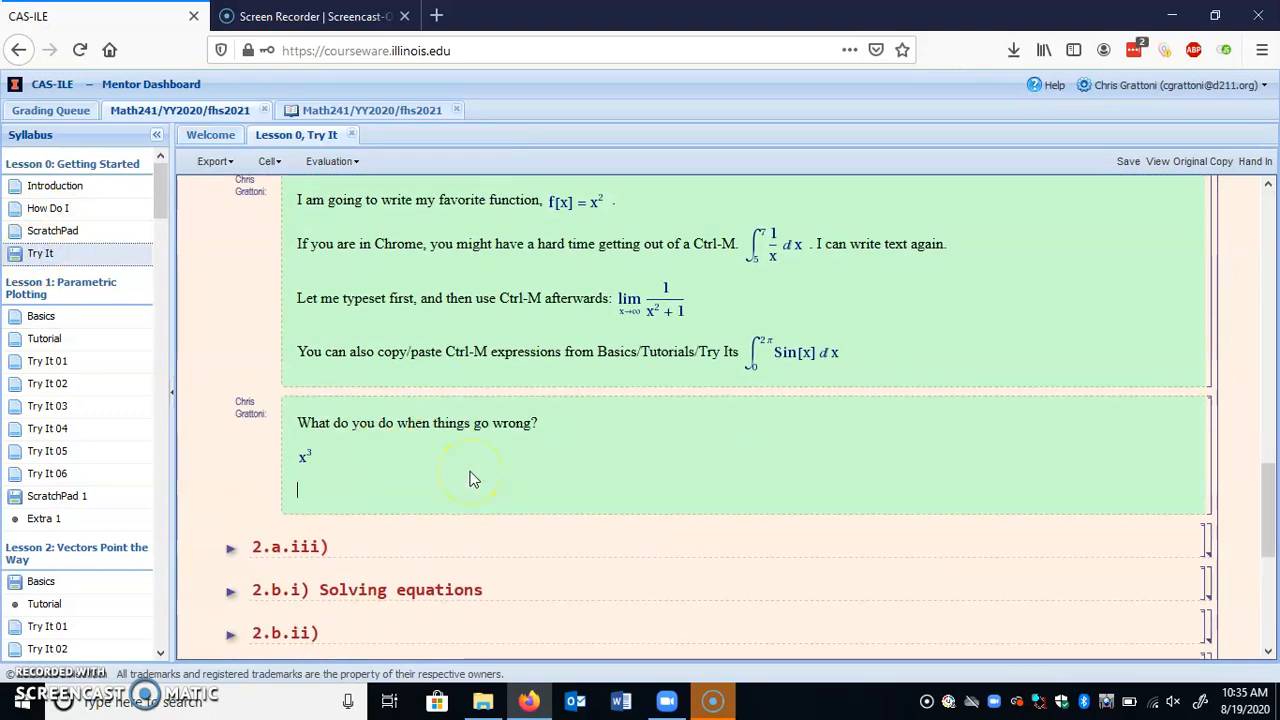
key(ctrl+m)
text(Sin[x^2)
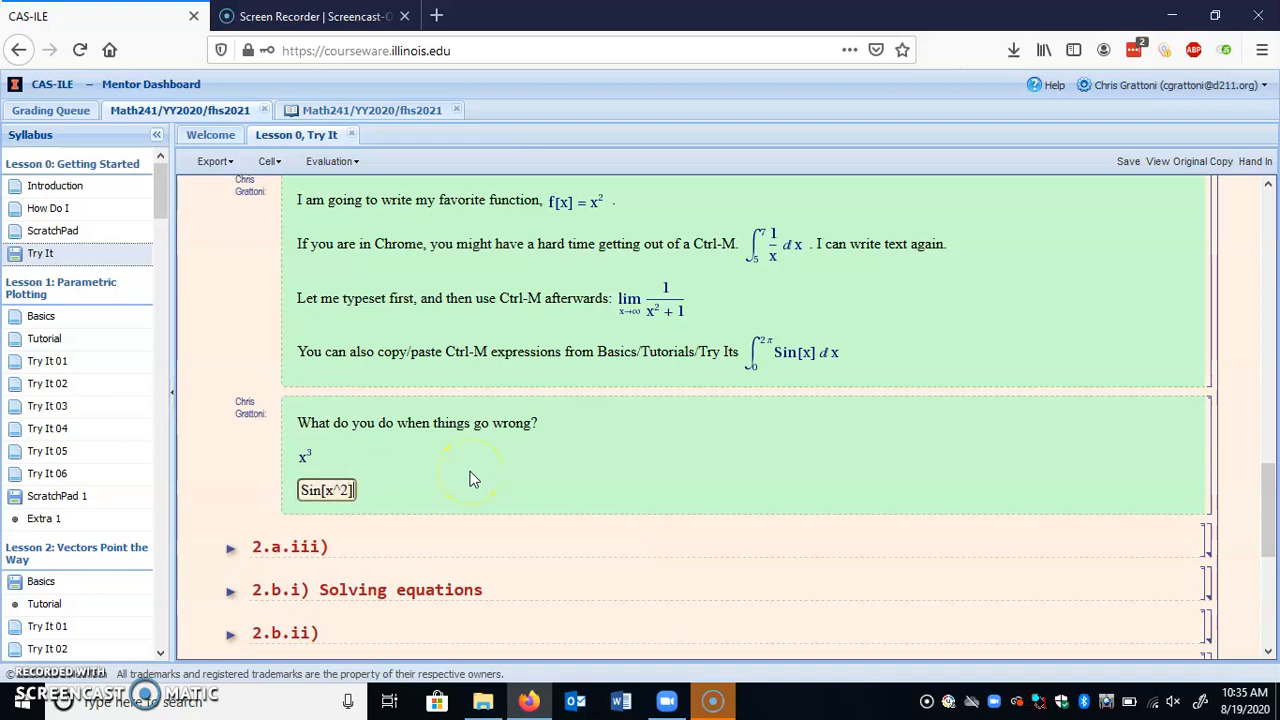
key(ctrl+m)
click(348, 488)
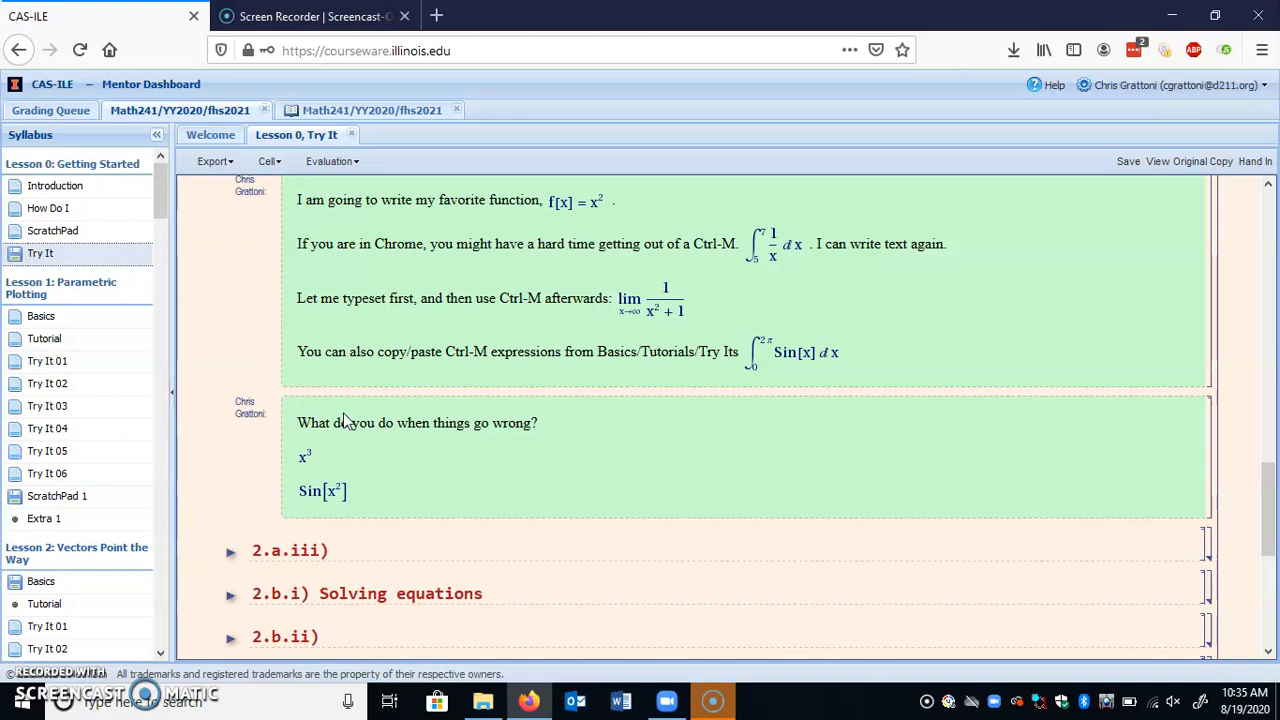
click(657, 298)
click(778, 338)
click(598, 345)
click(718, 702)
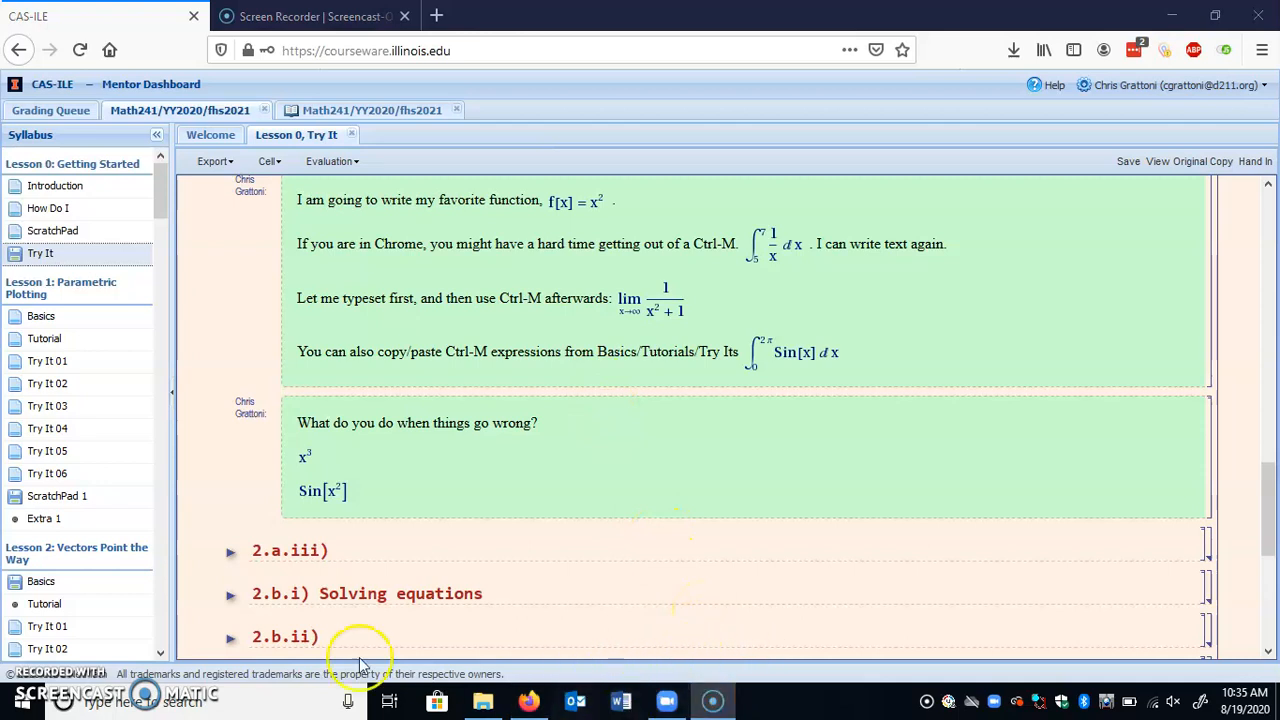